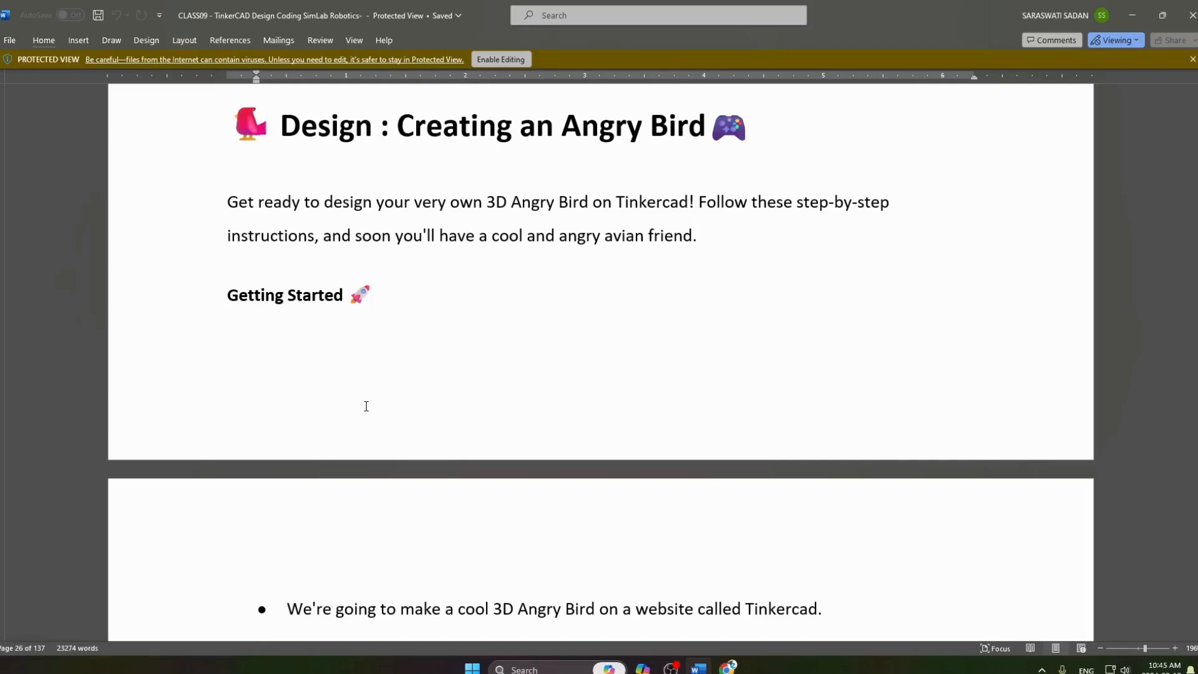
Read the Angry Bird instructions in Word from 'Getting Started' to 'Starting with the Body', briefly checking the Tinkercad dashboard in Chrome.
scroll(336, 385, "down", 2)
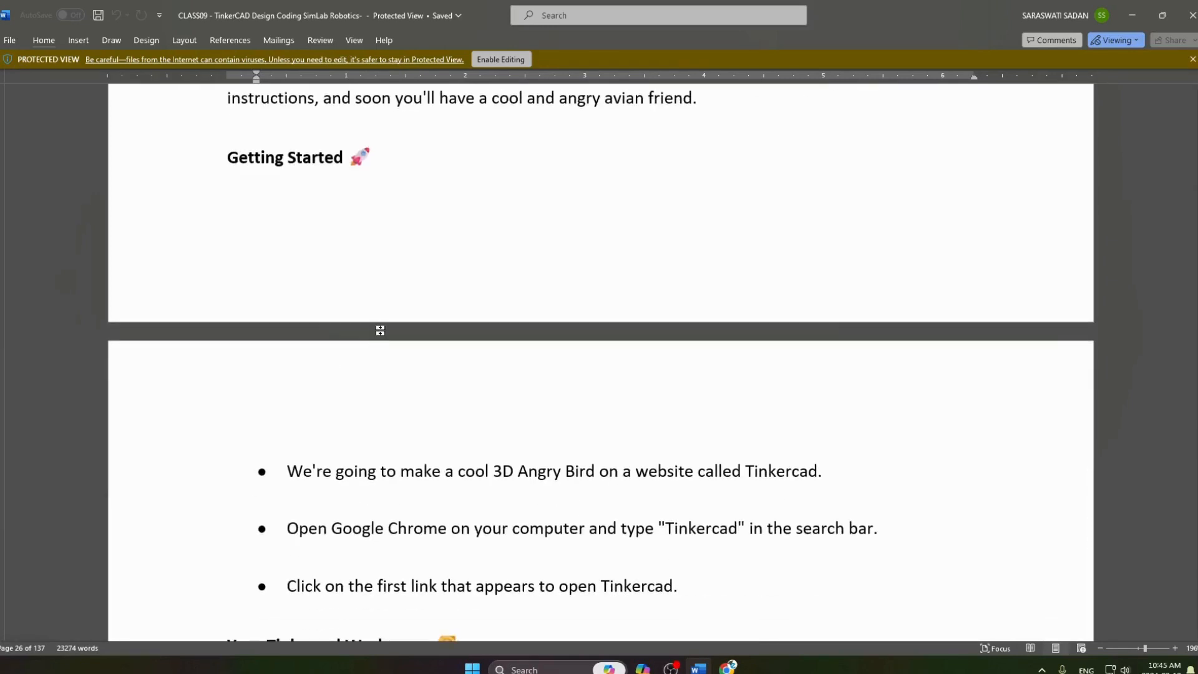
scroll(350, 350, "down", 2)
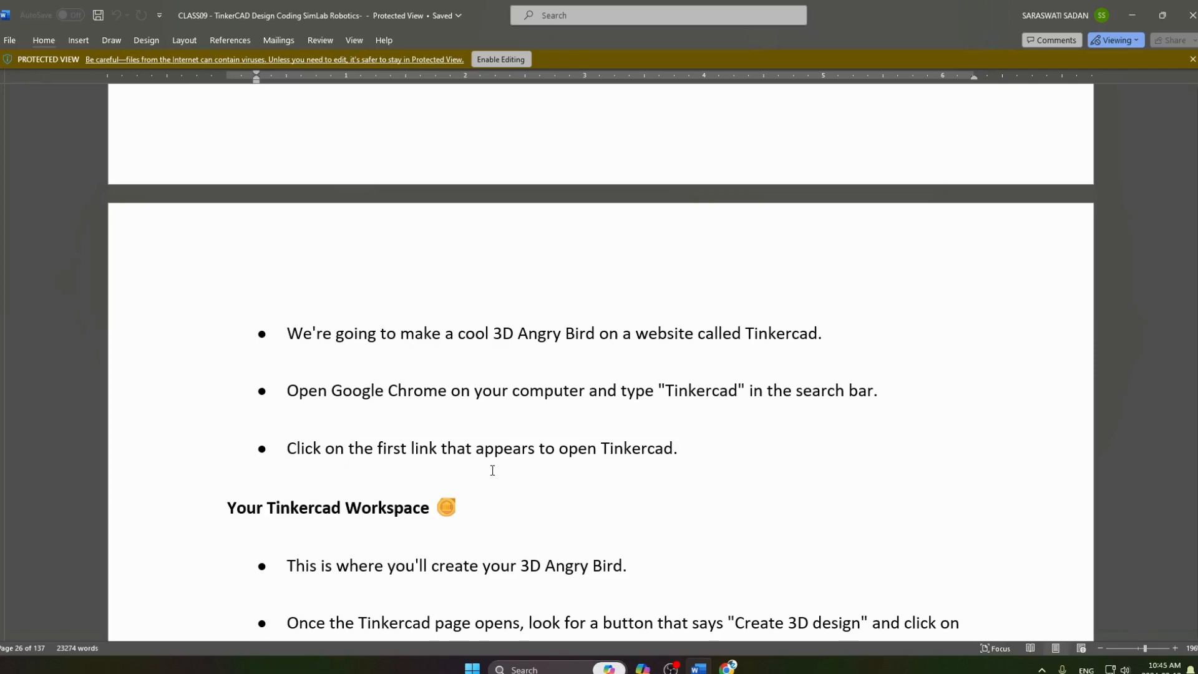
scroll(533, 478, "down", 3)
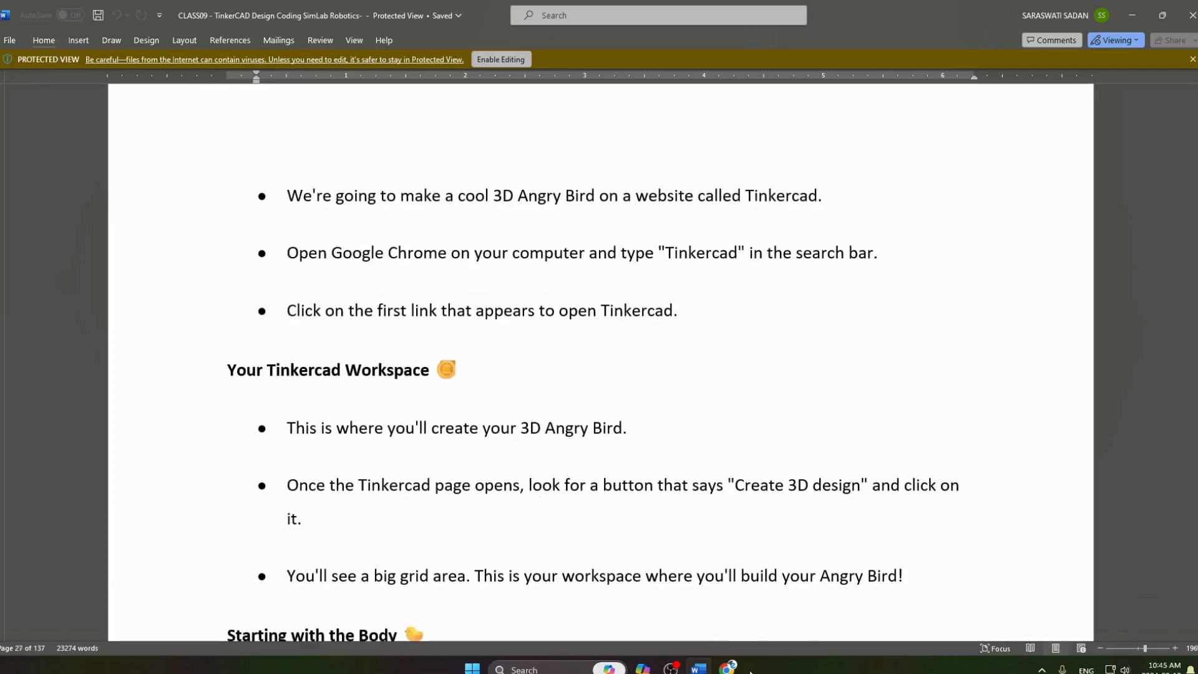
left_click(729, 598)
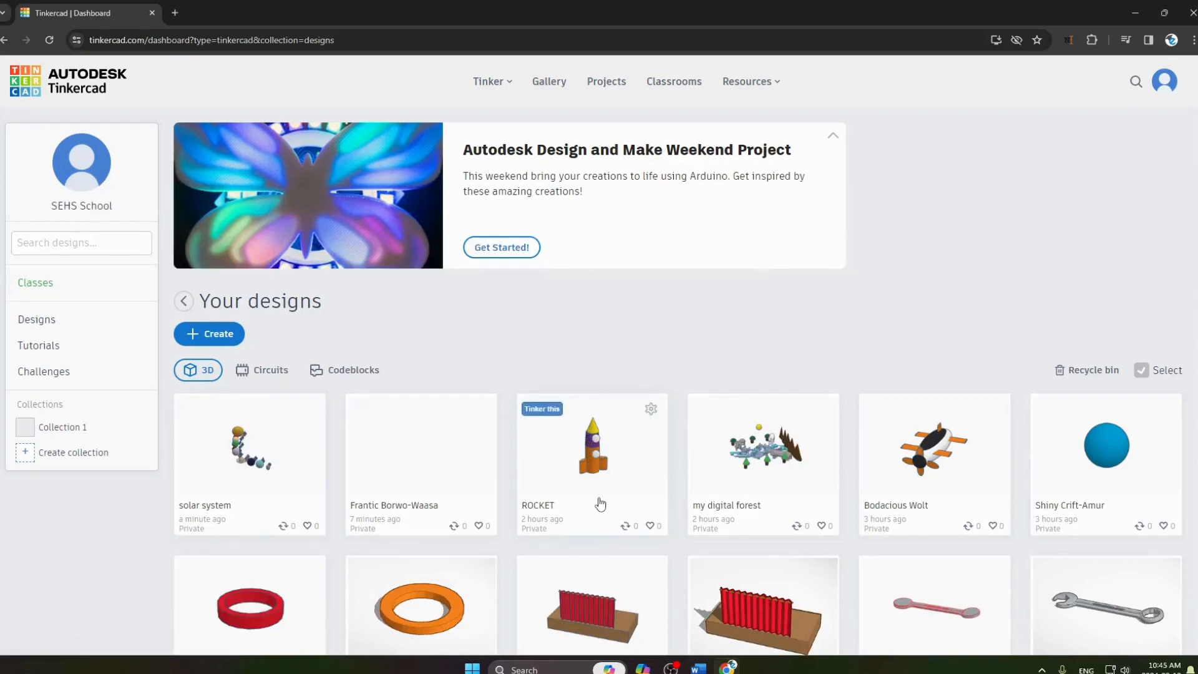
key("alt+Tab")
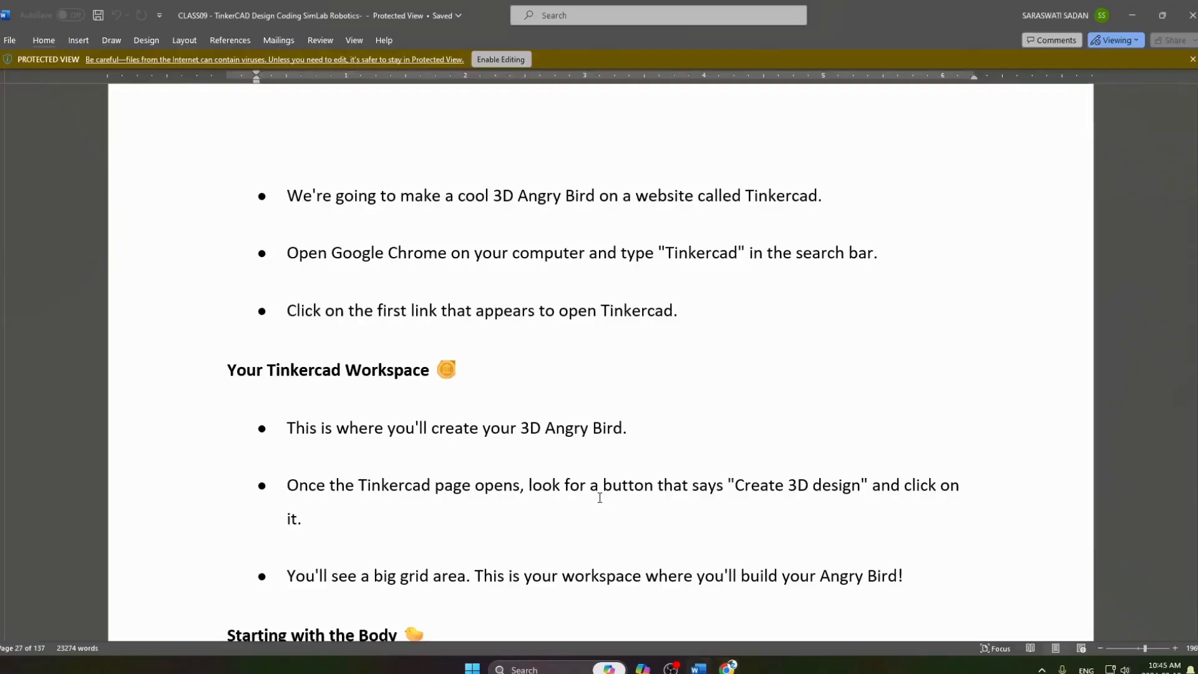
scroll(362, 456, "down", 1)
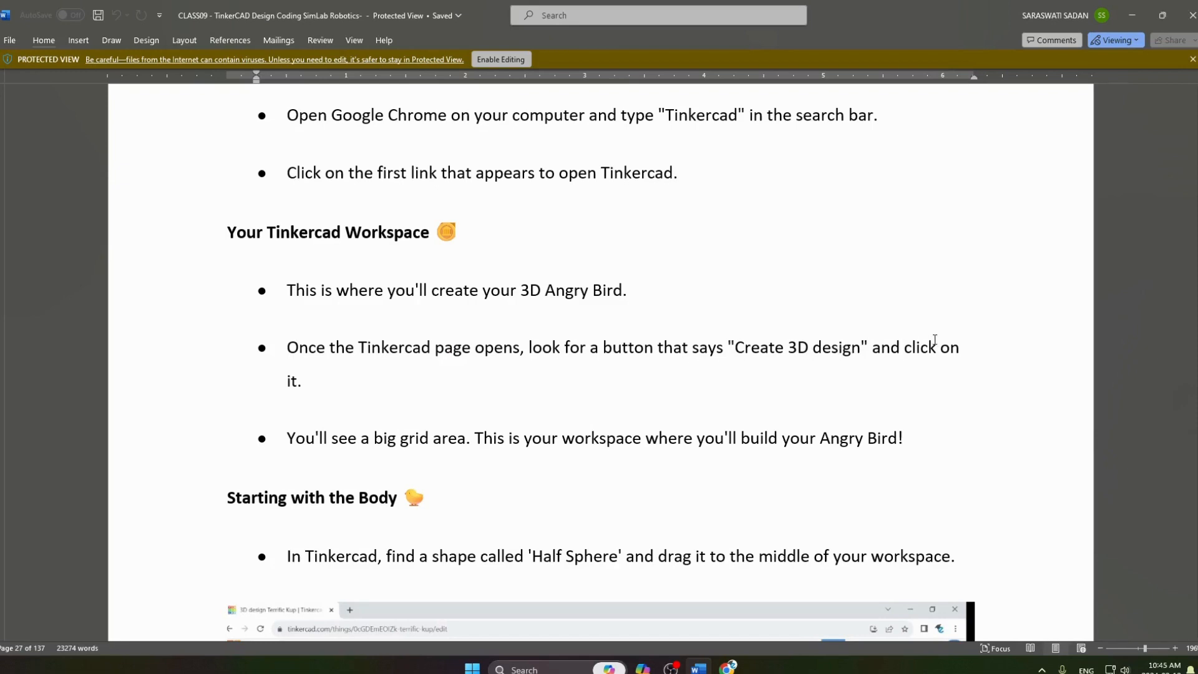
Switch to Tinkercad in Chrome and create a new 3D design from the Designs collection.
key("alt+Tab")
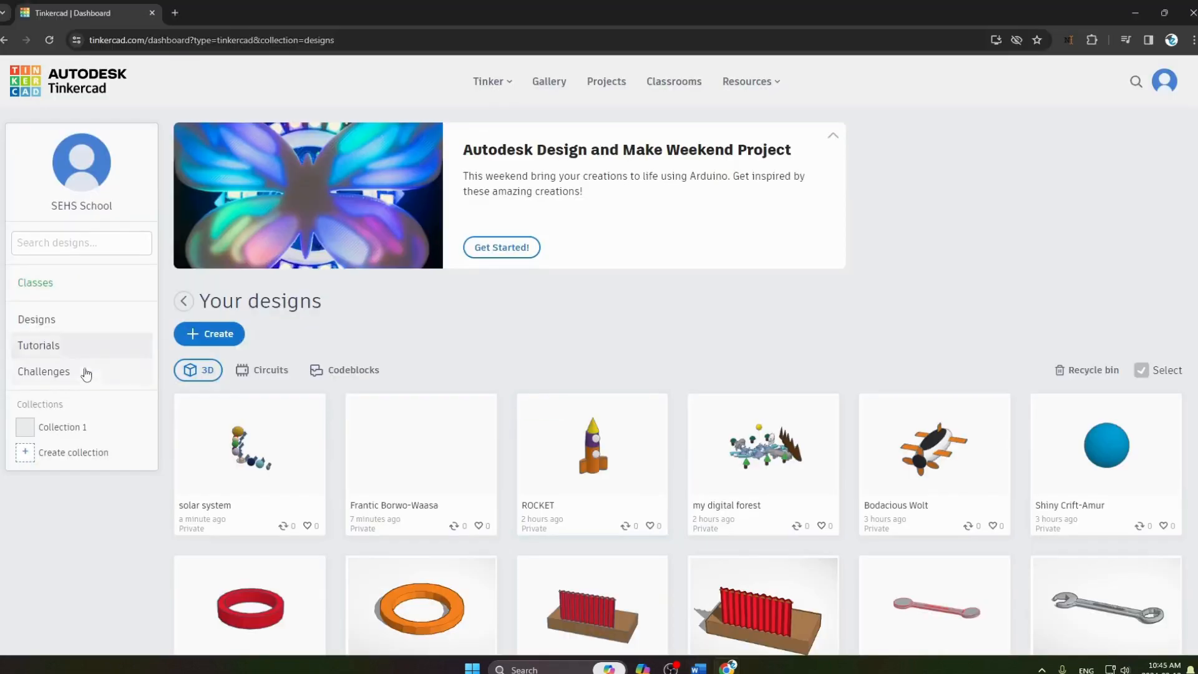
left_click(84, 322)
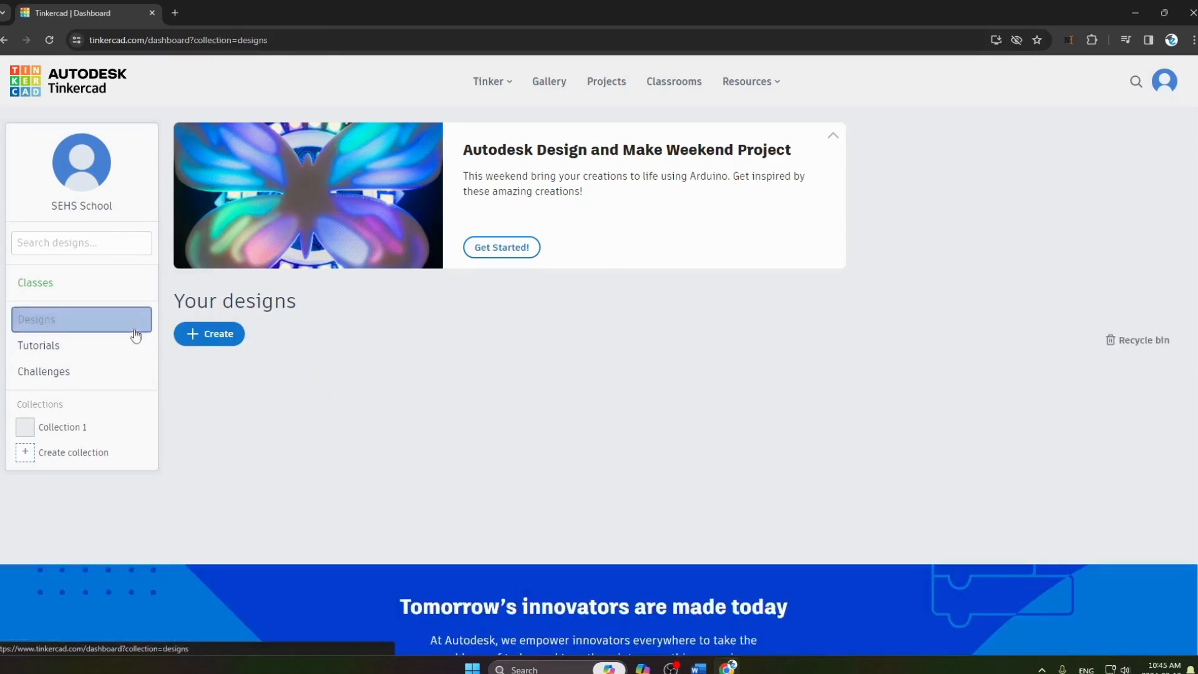
left_click(191, 341)
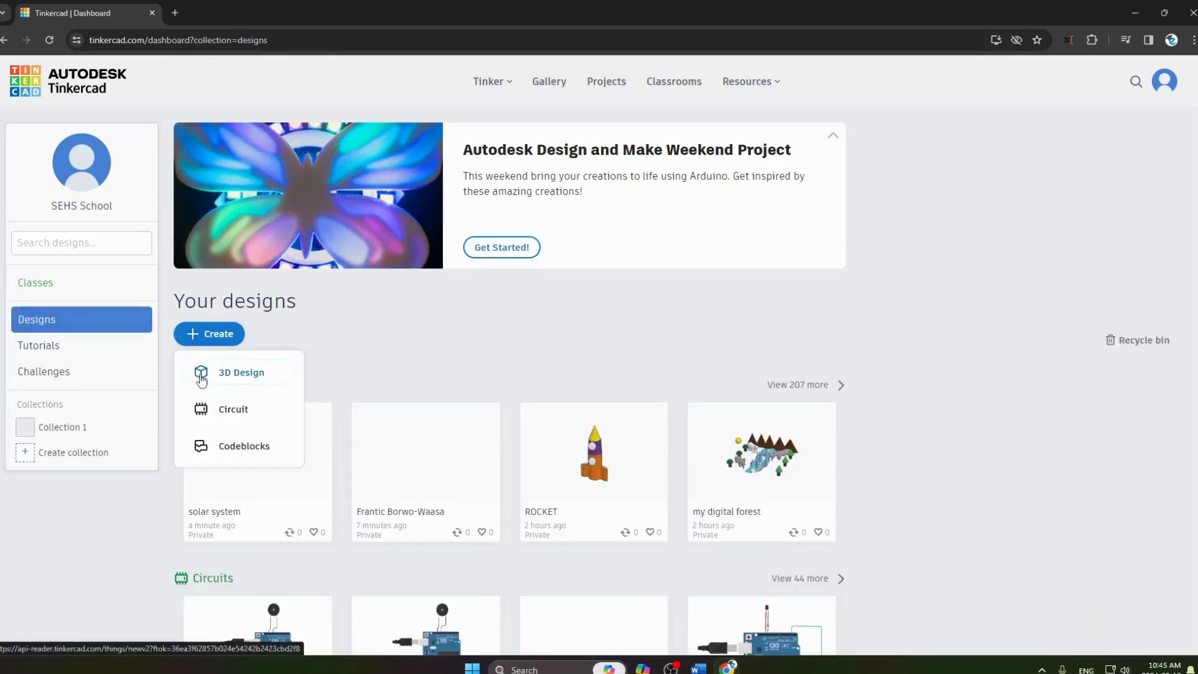
left_click(243, 375)
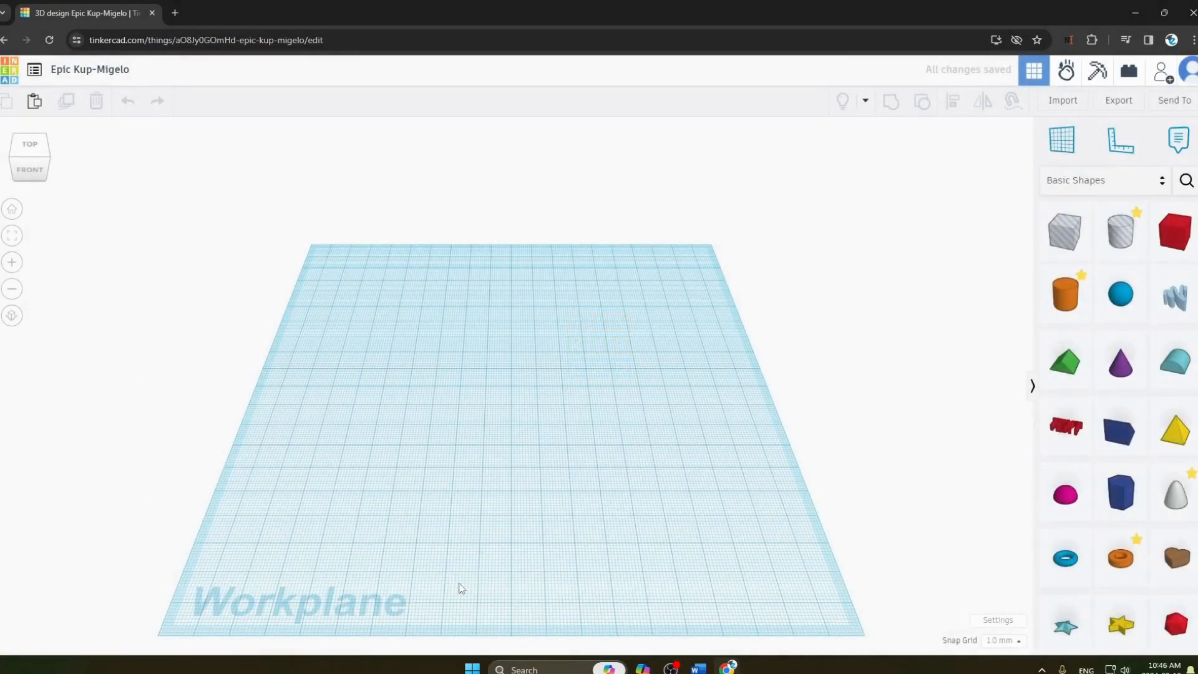
Consult the 'Starting with the Body' instructions in Word, and place a Half Sphere in the middle of the Tinkercad workplane.
key("alt+Tab")
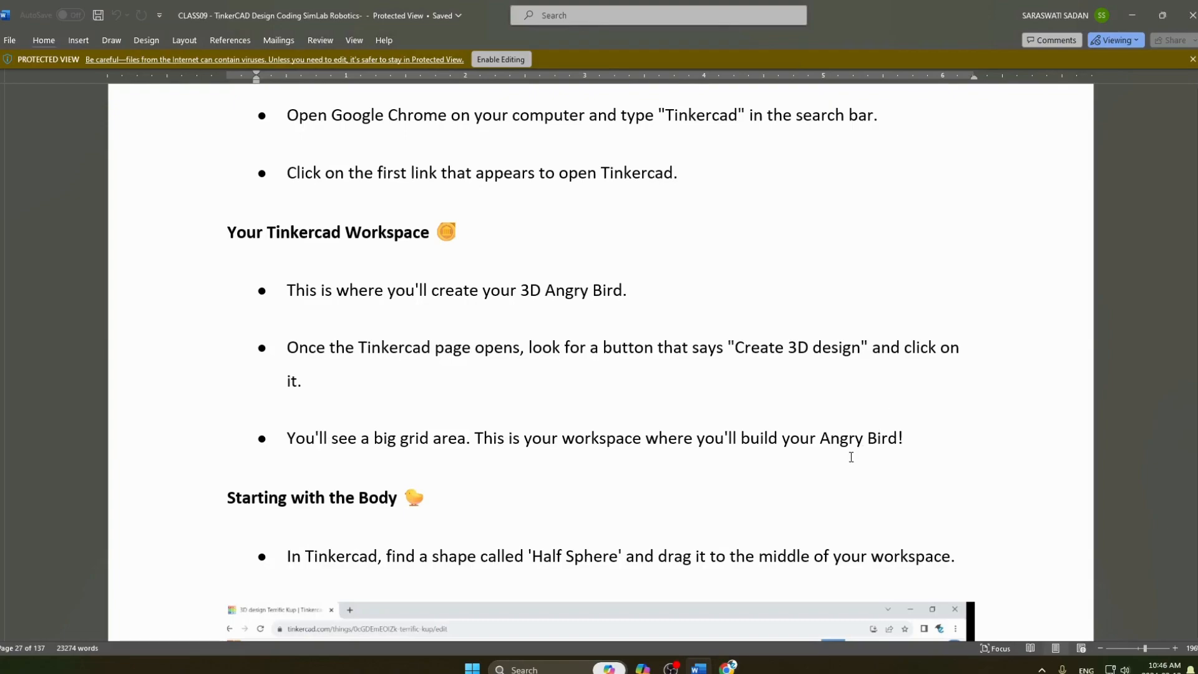
key("alt+Tab")
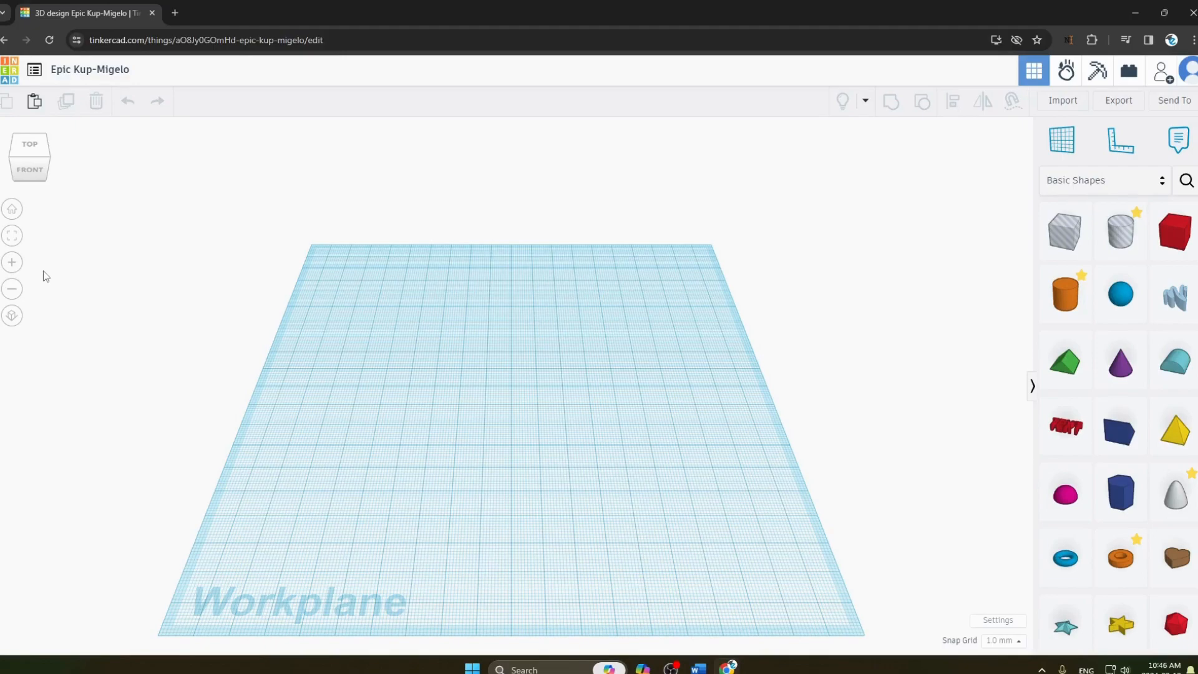
key("alt+Tab")
scroll(193, 331, "down", 2)
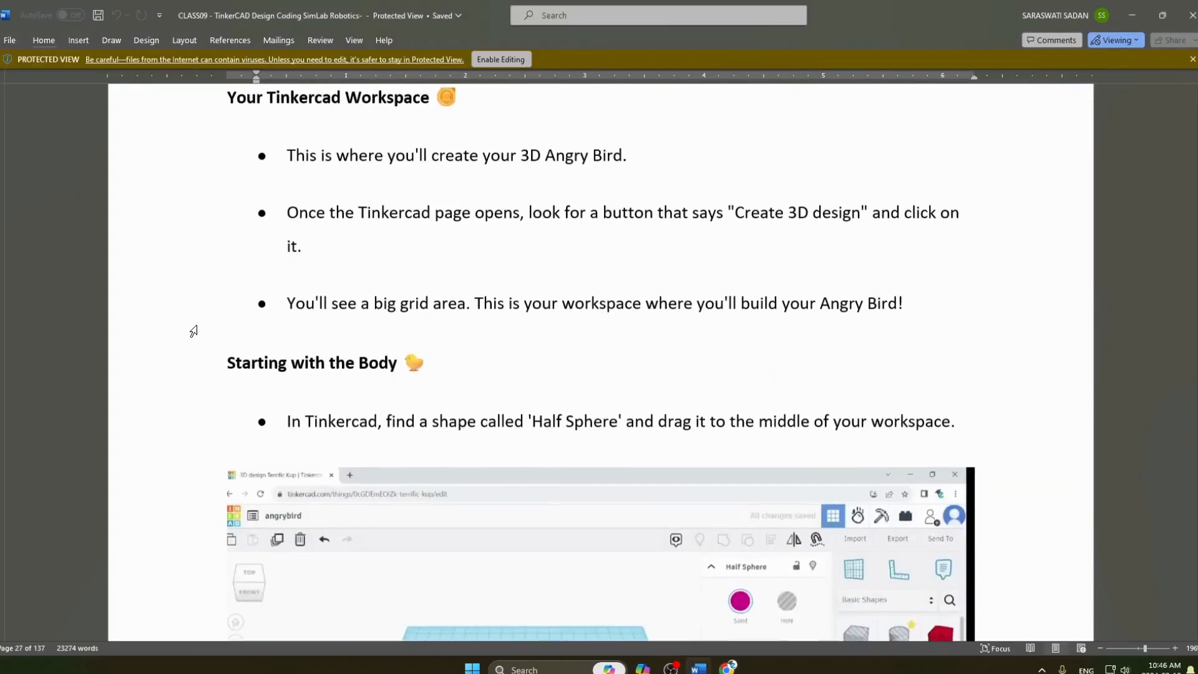
scroll(325, 344, "down", 3)
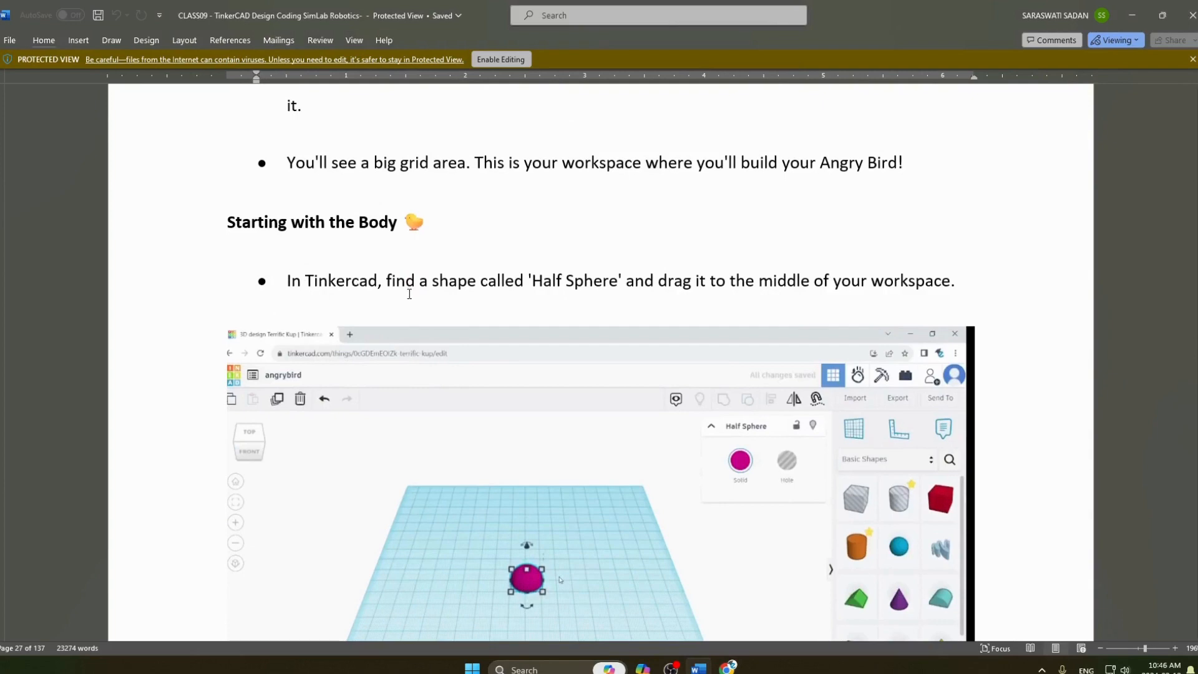
scroll(380, 333, "down", 3)
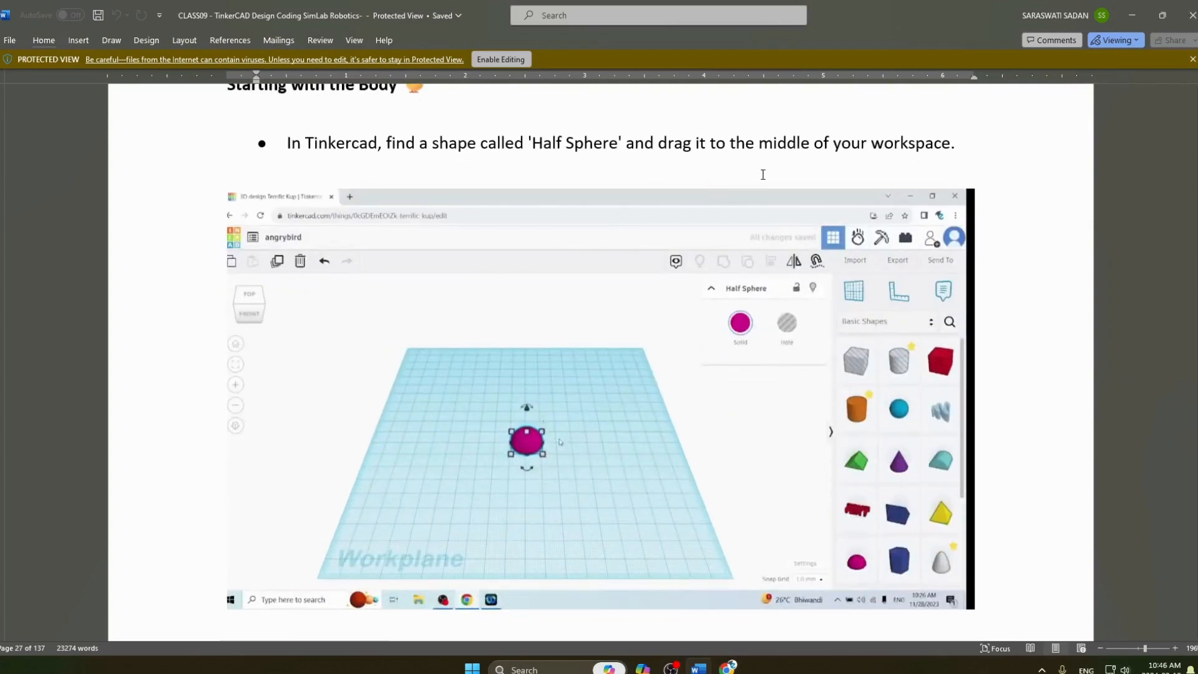
key("alt+Tab")
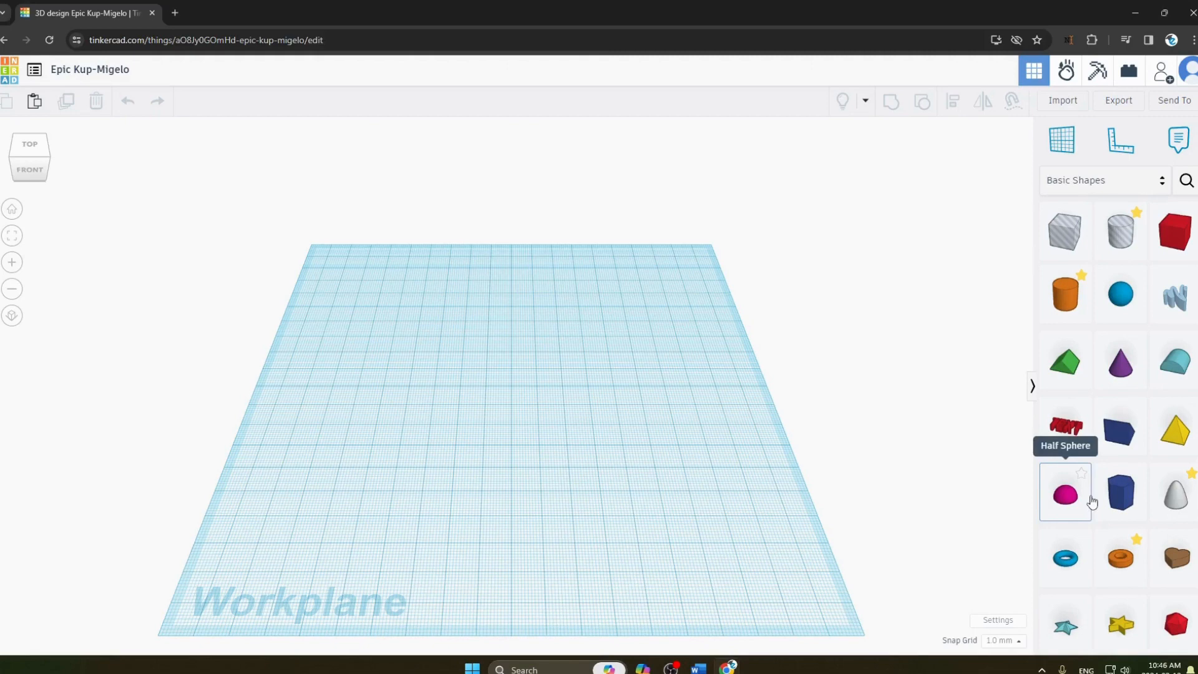
left_click_drag(1091, 502, 499, 406)
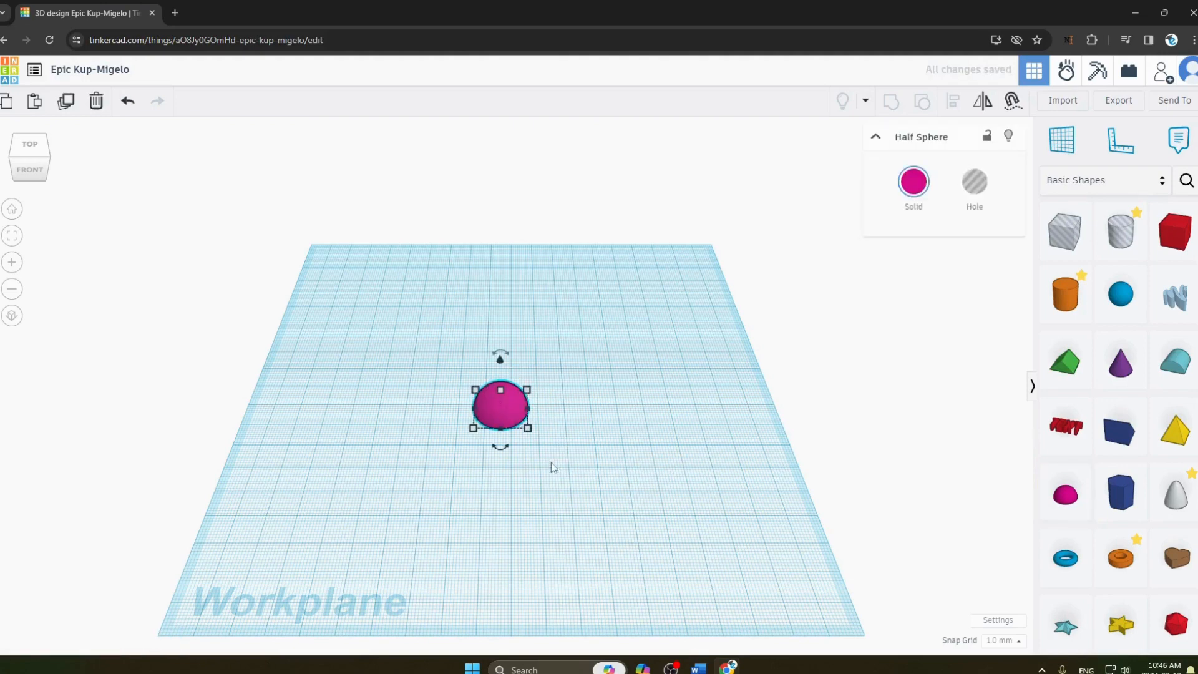
left_click(537, 510)
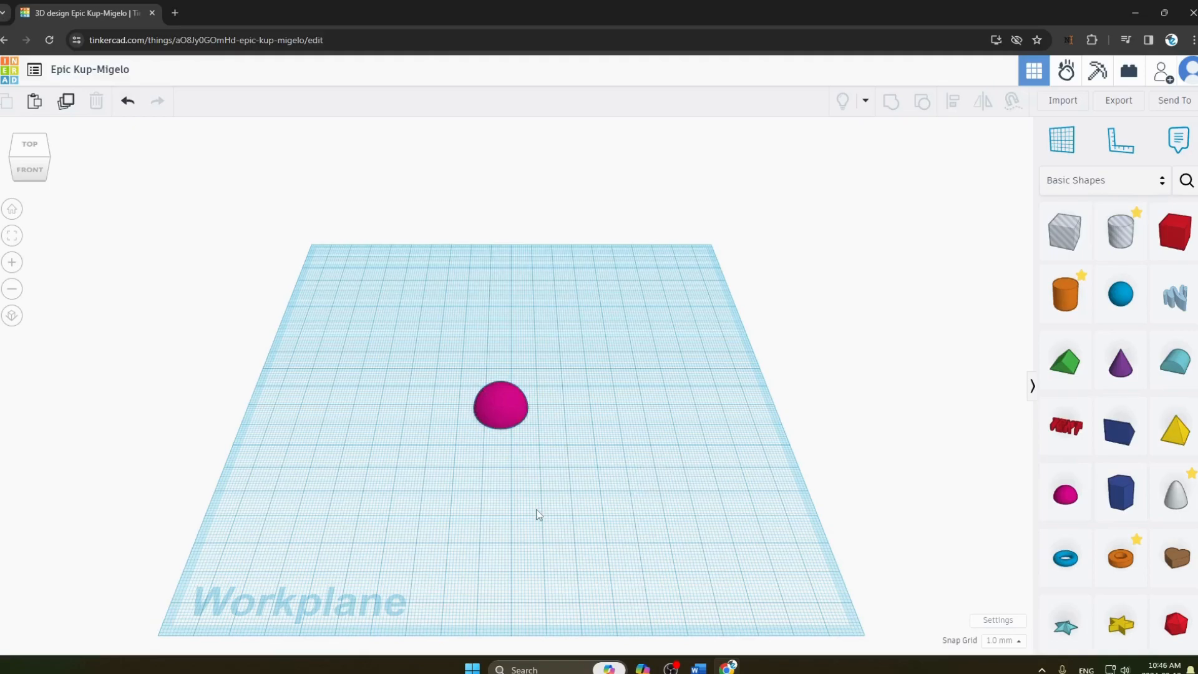
Read the 'Adding Legs' instructions in Word, and switch the Tinkercad shape library to Creatures & Characters.
key("alt+Tab")
scroll(535, 460, "down", 4)
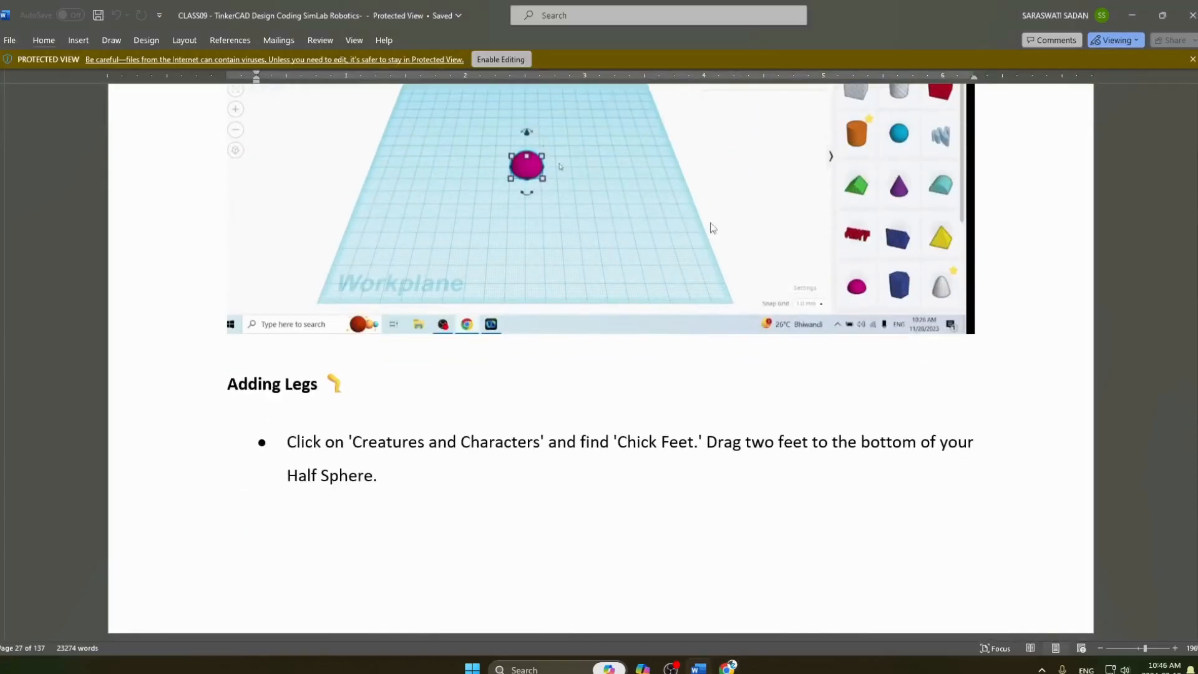
scroll(315, 318, "down", 2)
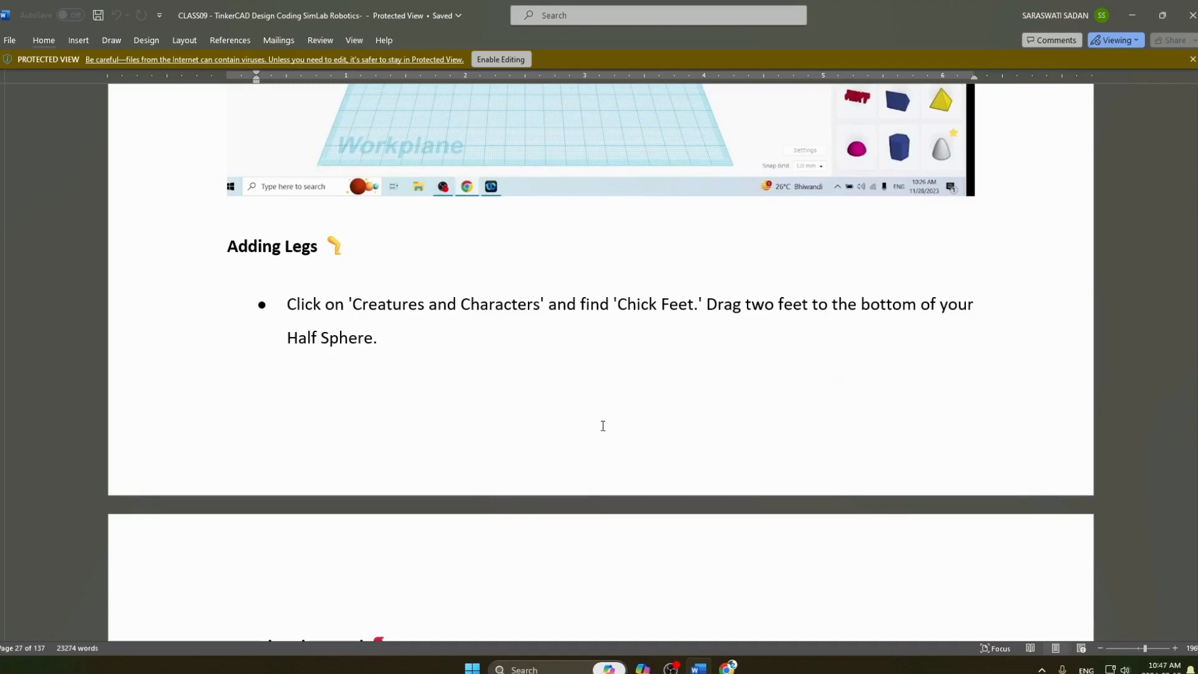
scroll(494, 426, "up", 5)
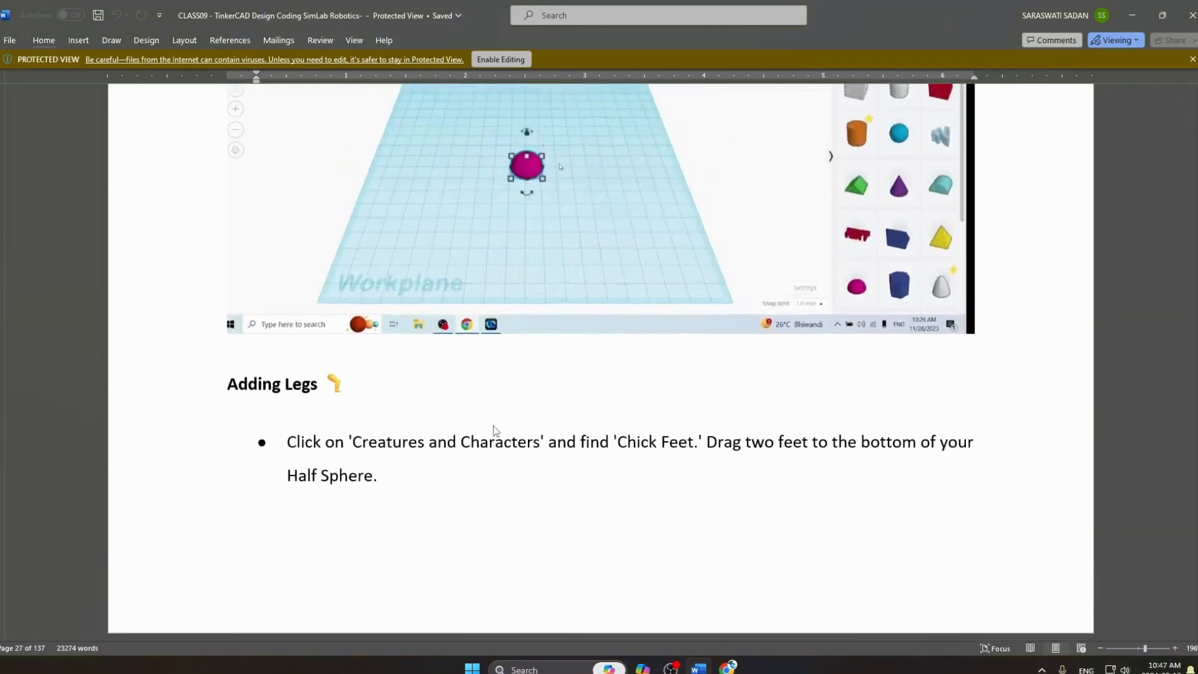
key("alt+Tab")
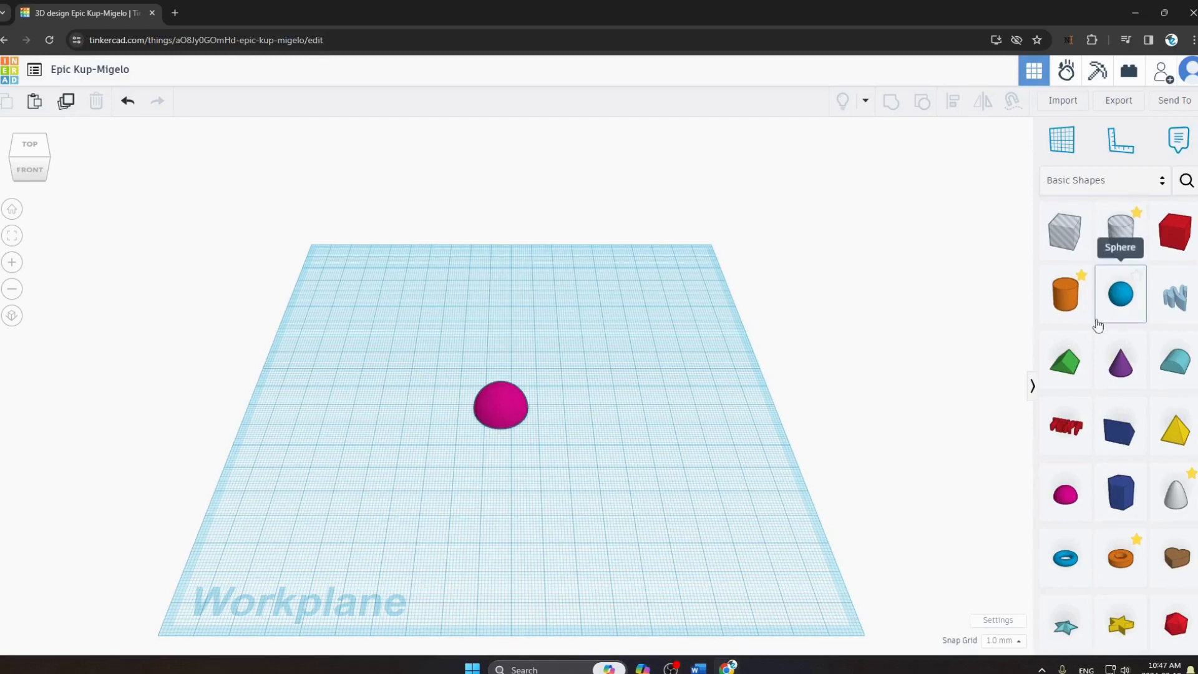
left_click(1164, 187)
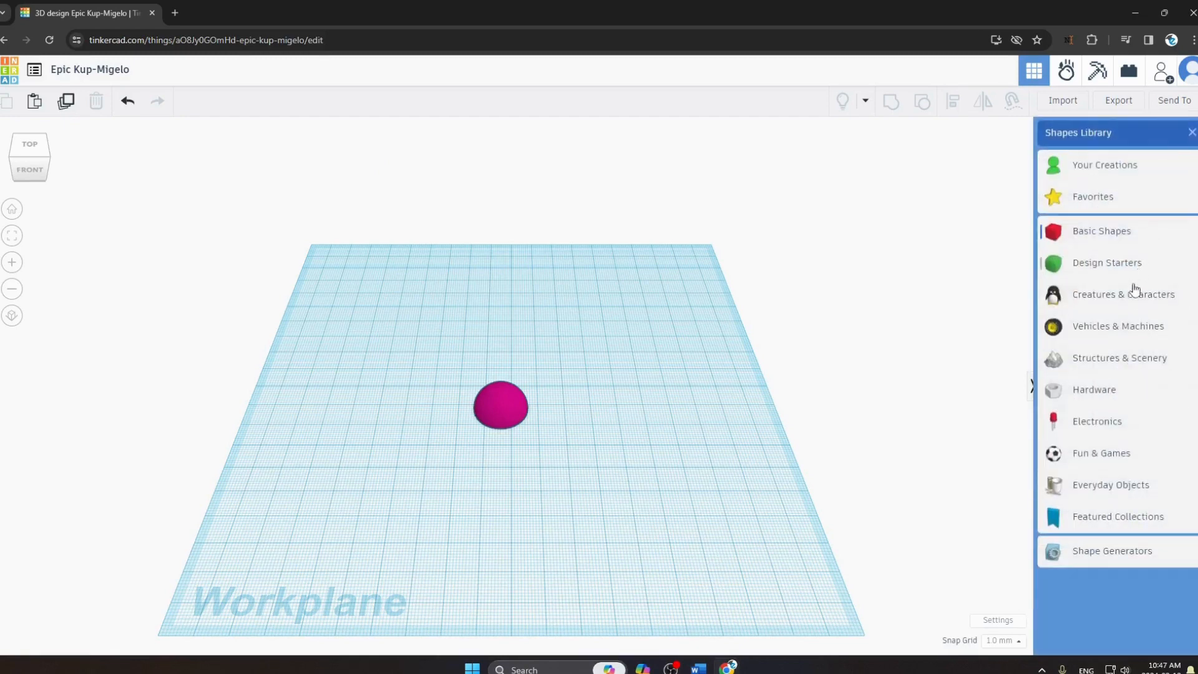
left_click(1060, 305)
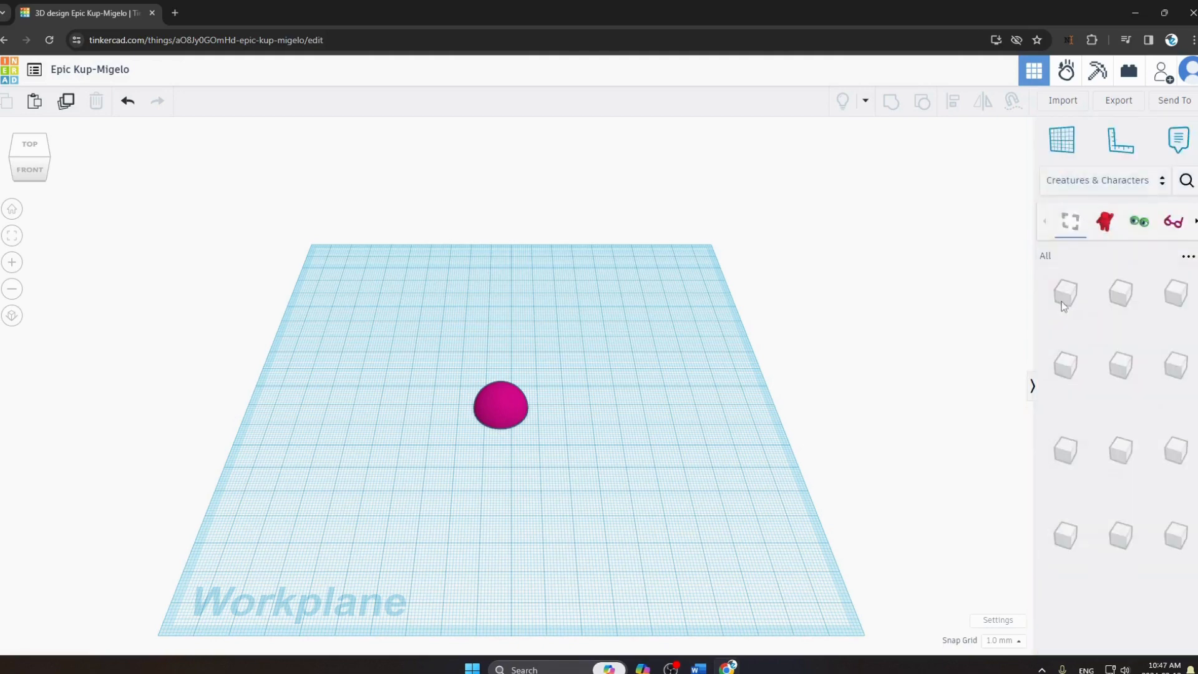
Place a Chick foot at the front left of the half sphere and rotate it to point outward.
left_click_drag(1118, 489, 487, 448)
left_click_drag(478, 489, 461, 487)
left_click(598, 542)
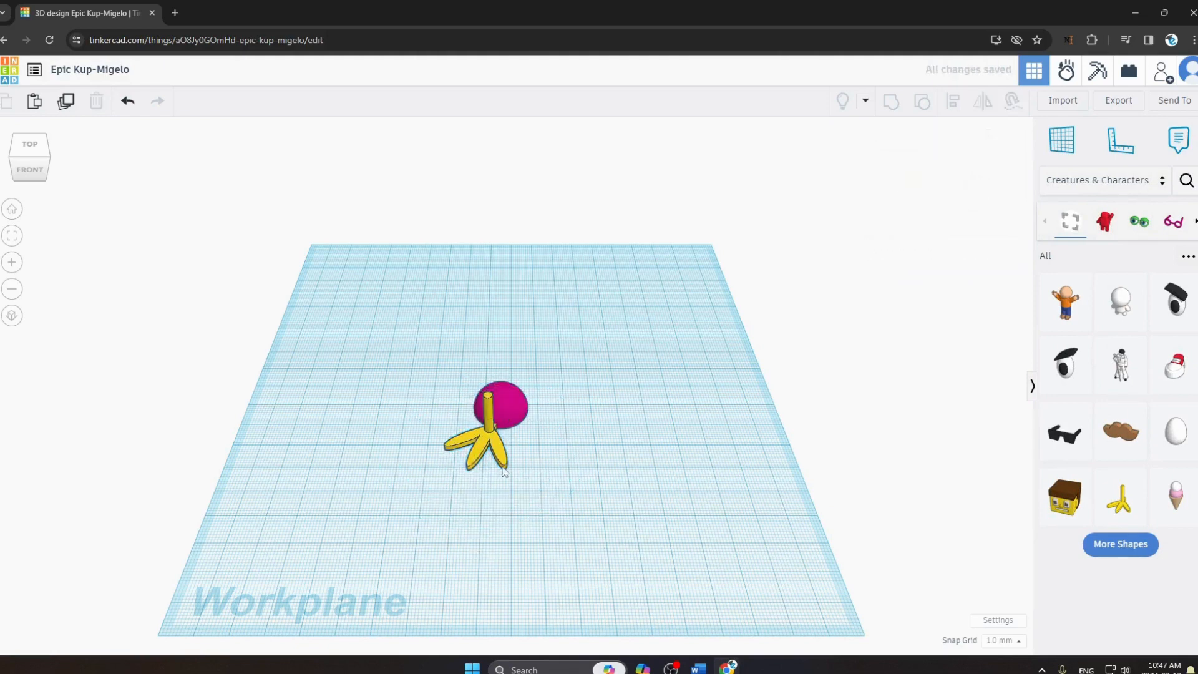
left_click_drag(479, 441, 479, 441)
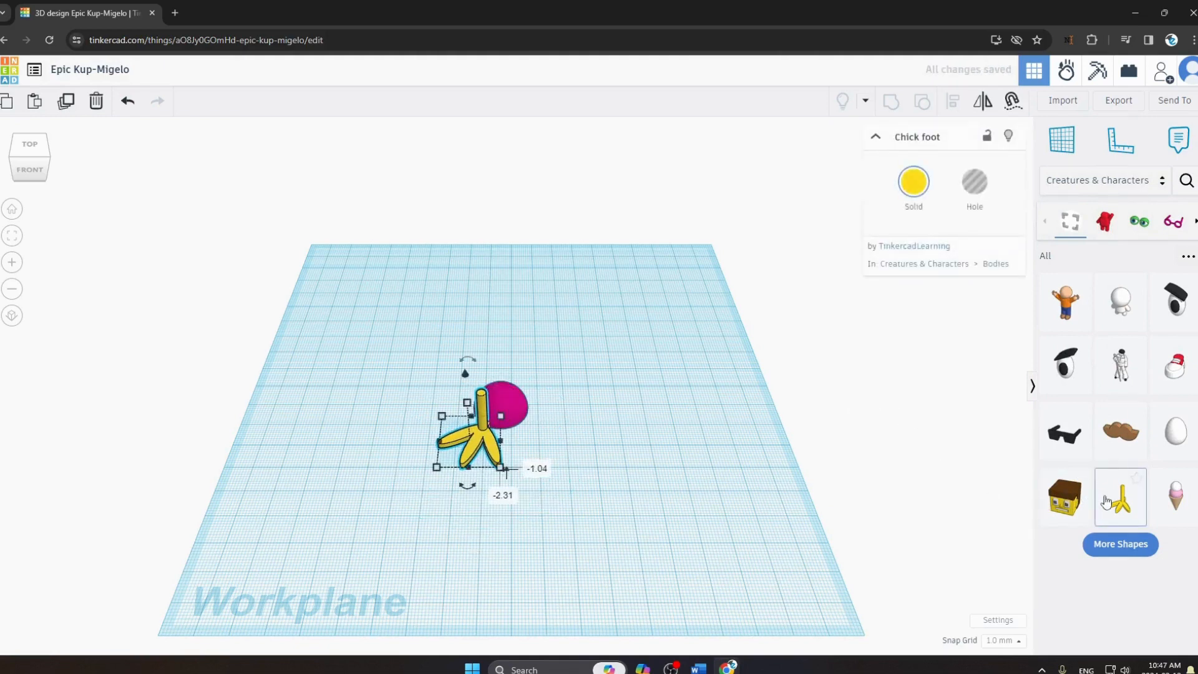
Add a second Chick foot at the front right, rotate it outward, and shift the first foot to form an even pair.
left_click_drag(1106, 501, 519, 448)
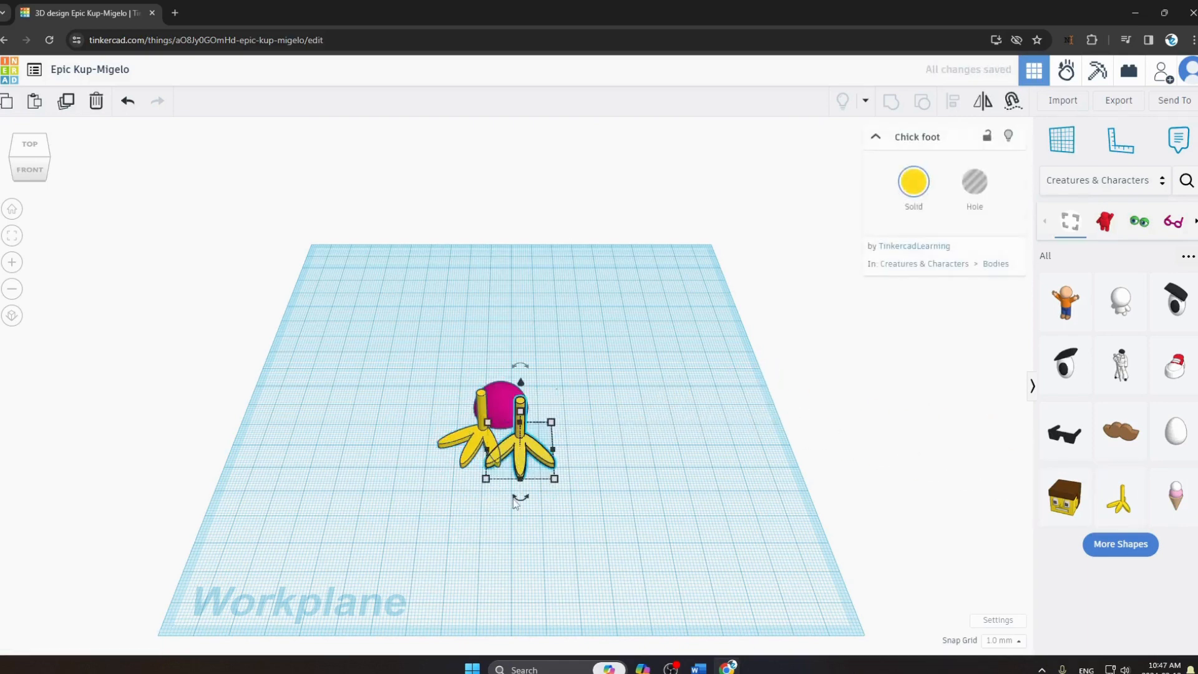
left_click_drag(515, 503, 540, 498)
left_click_drag(469, 460, 465, 469)
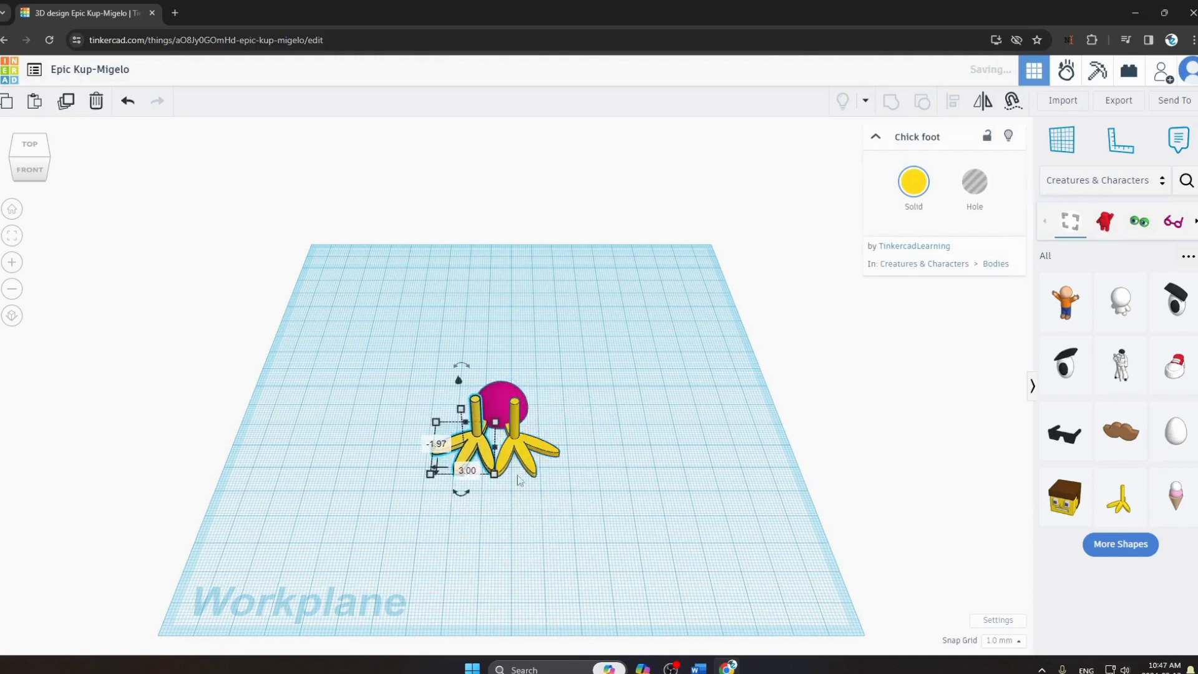
left_click(556, 496)
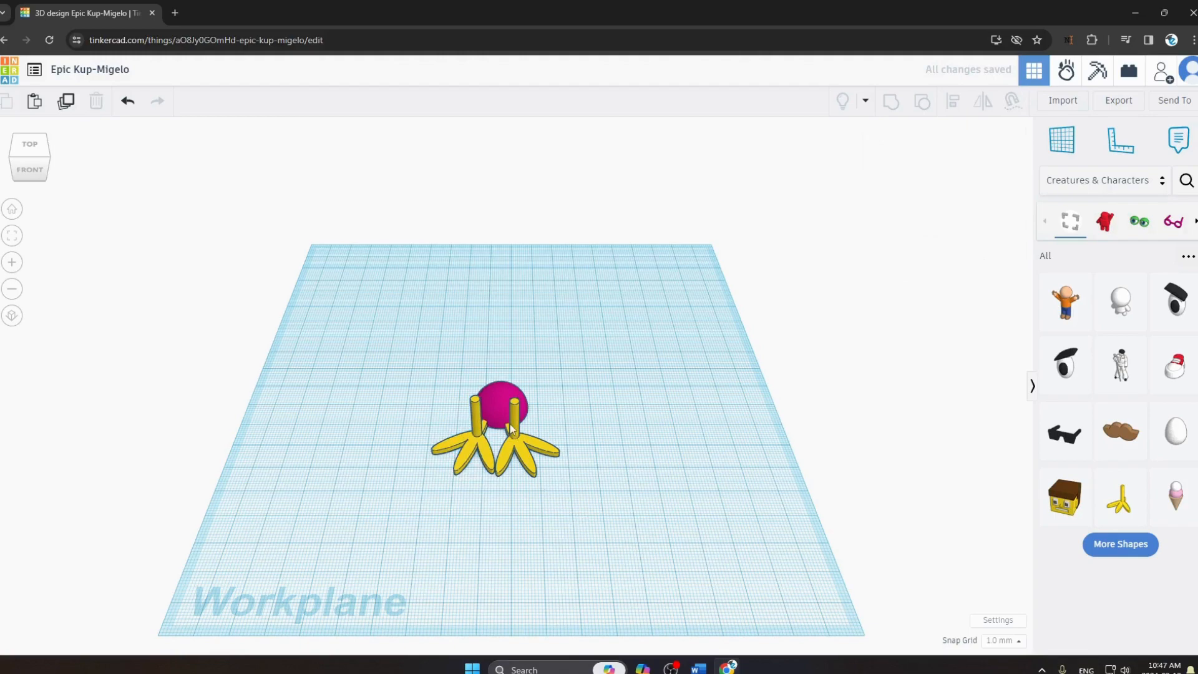
Read the 'Creating the Head' instructions in Word, and place an Egg shape on top of the bird's body in Tinkercad.
key("alt+Tab")
scroll(448, 403, "down", 4)
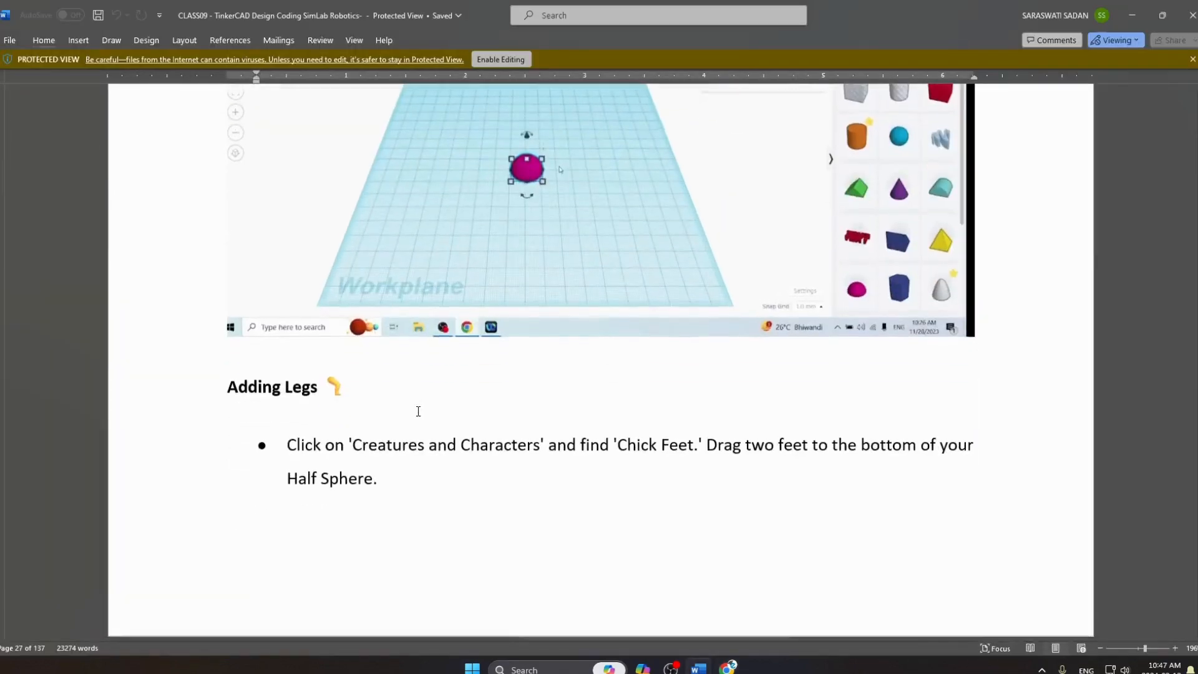
scroll(418, 411, "down", 5)
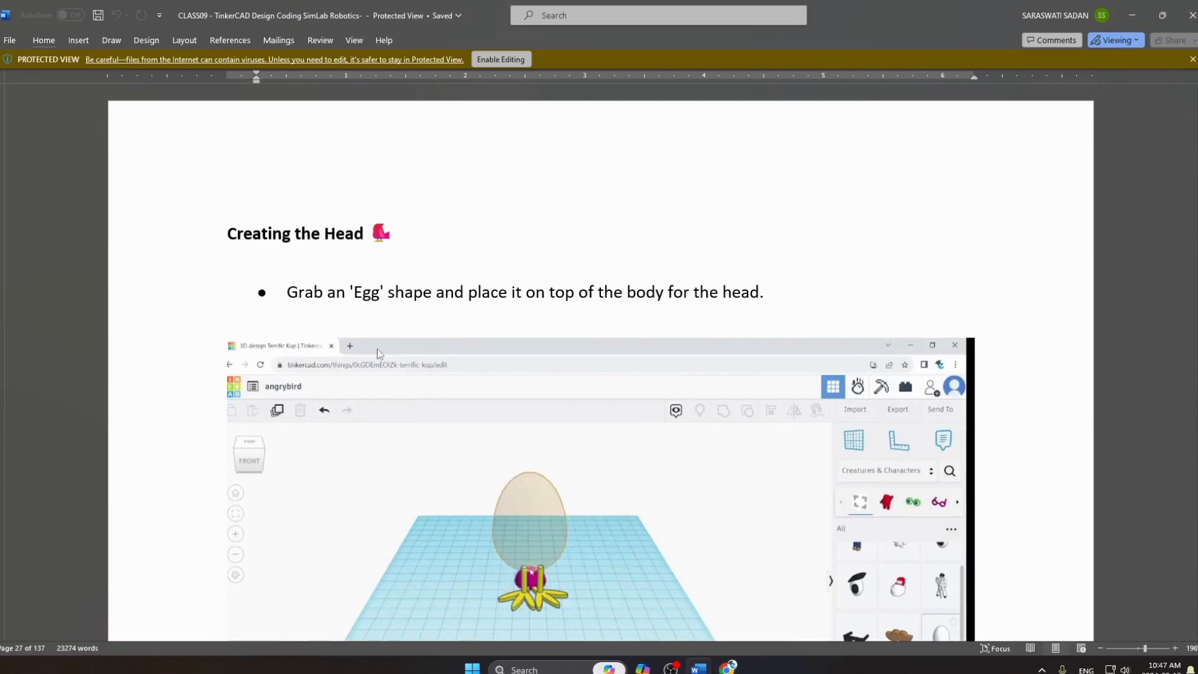
scroll(380, 354, "down", 2)
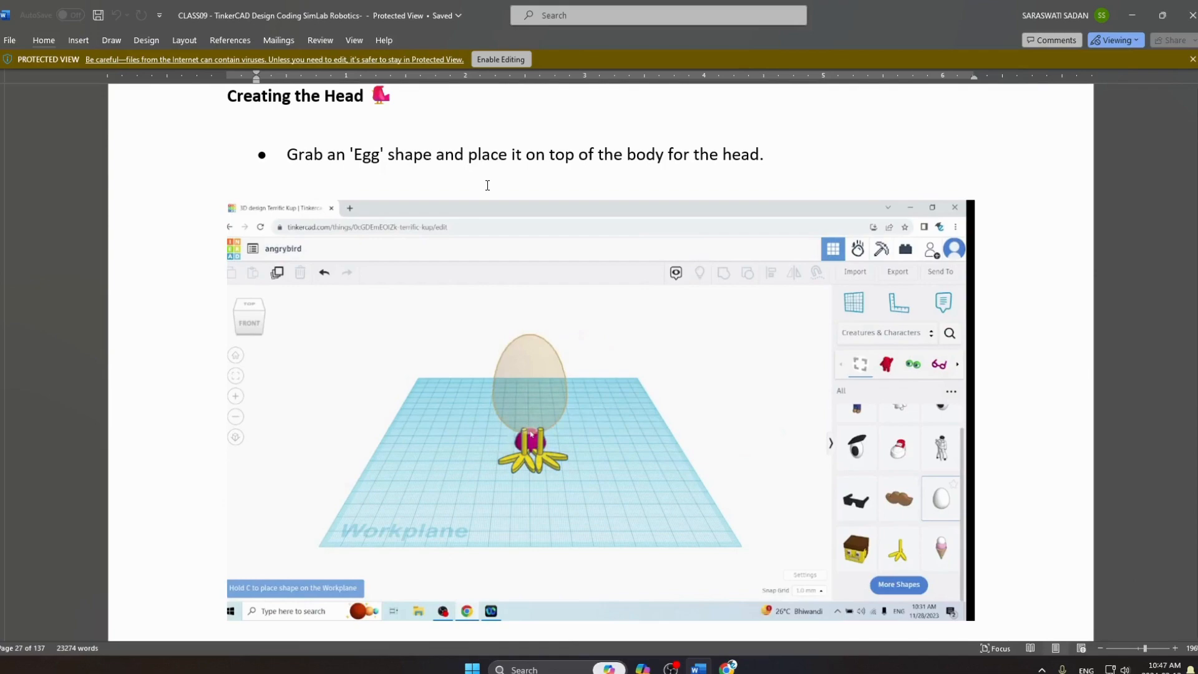
key("alt+Tab")
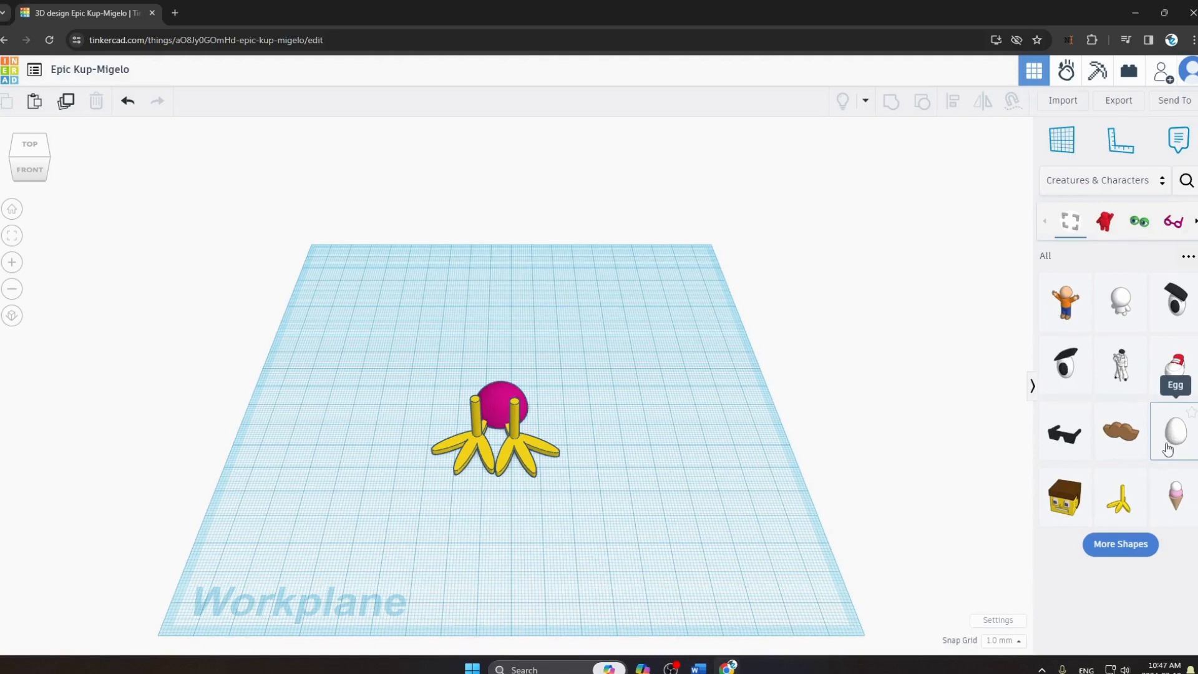
left_click_drag(1168, 448, 501, 394)
left_click(699, 478)
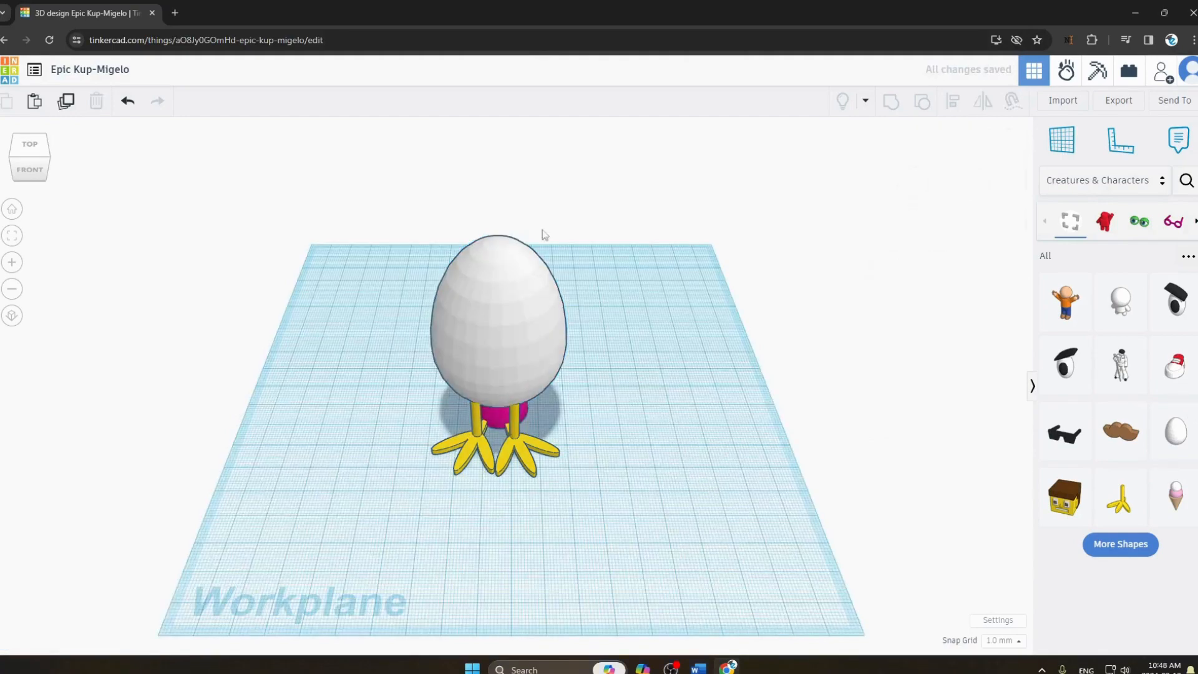
left_click(36, 172)
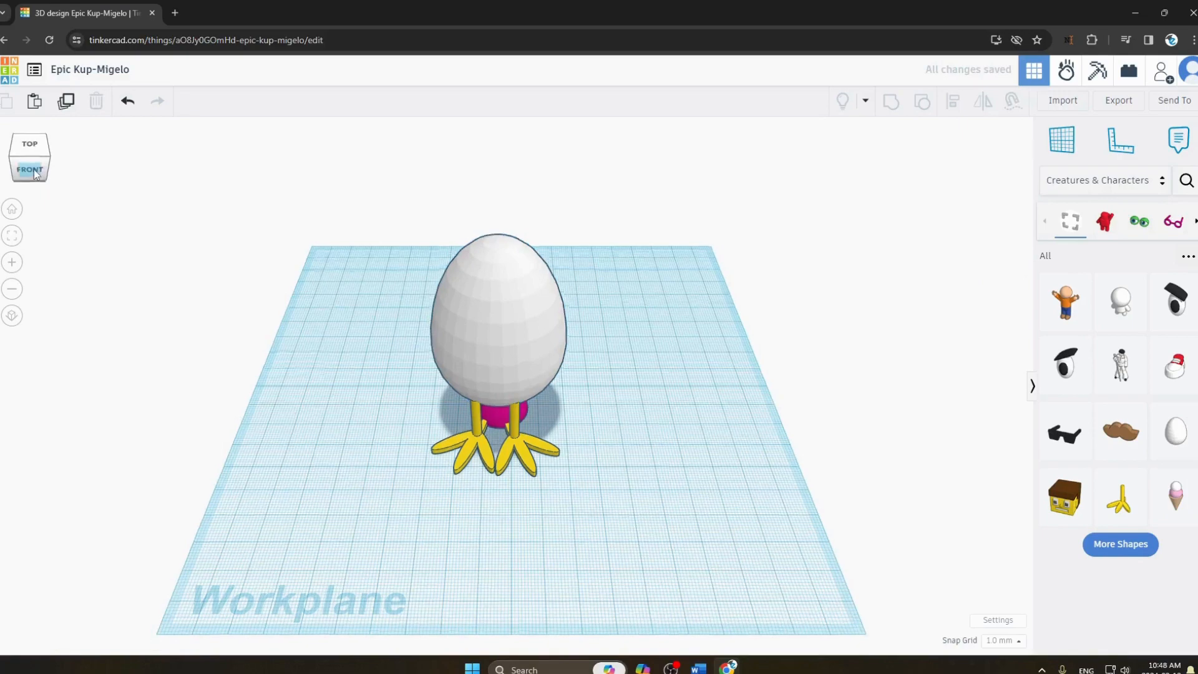
Shift the egg slightly so it sits centered over the bird's body and legs.
left_click_drag(27, 161, 27, 171)
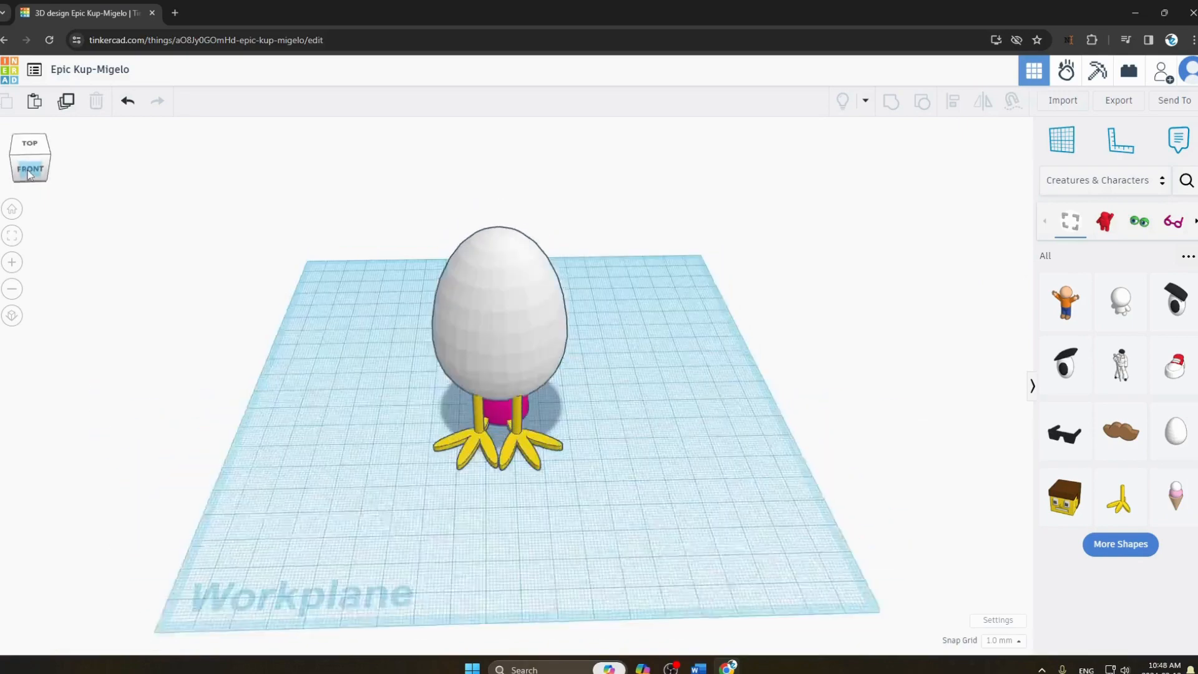
left_click(484, 350)
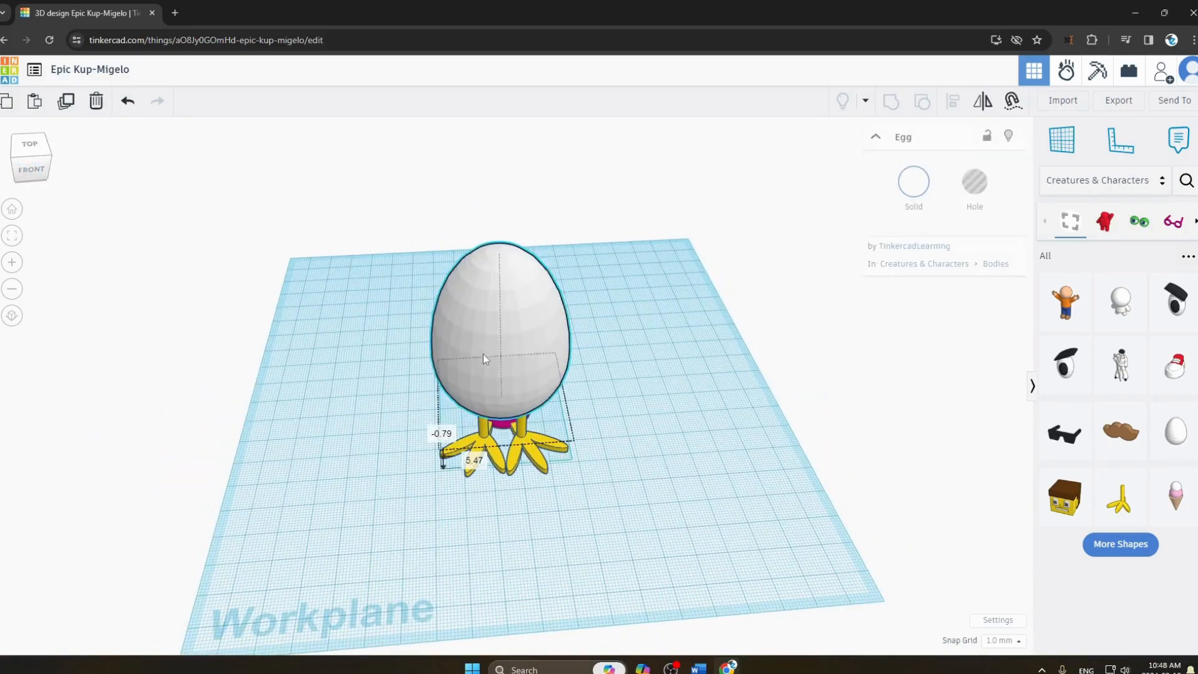
left_click(642, 356)
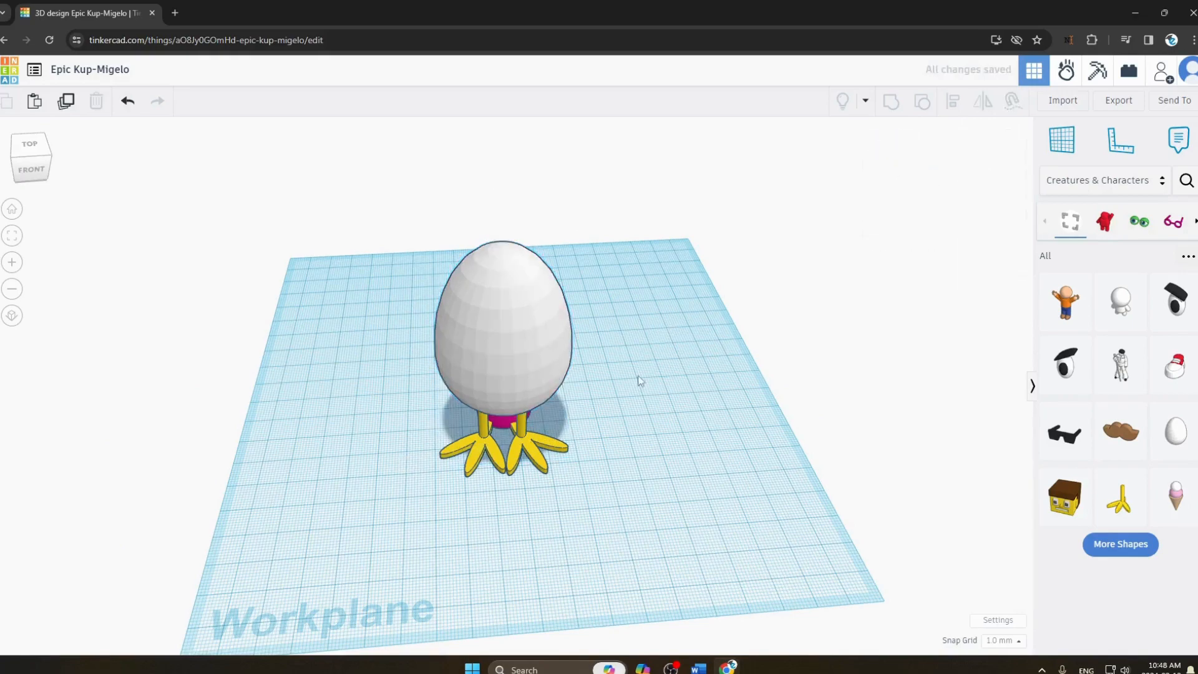
Switch to Word to read the 'Adding Eyes' instructions, and return to Tinkercad.
key("alt+Tab")
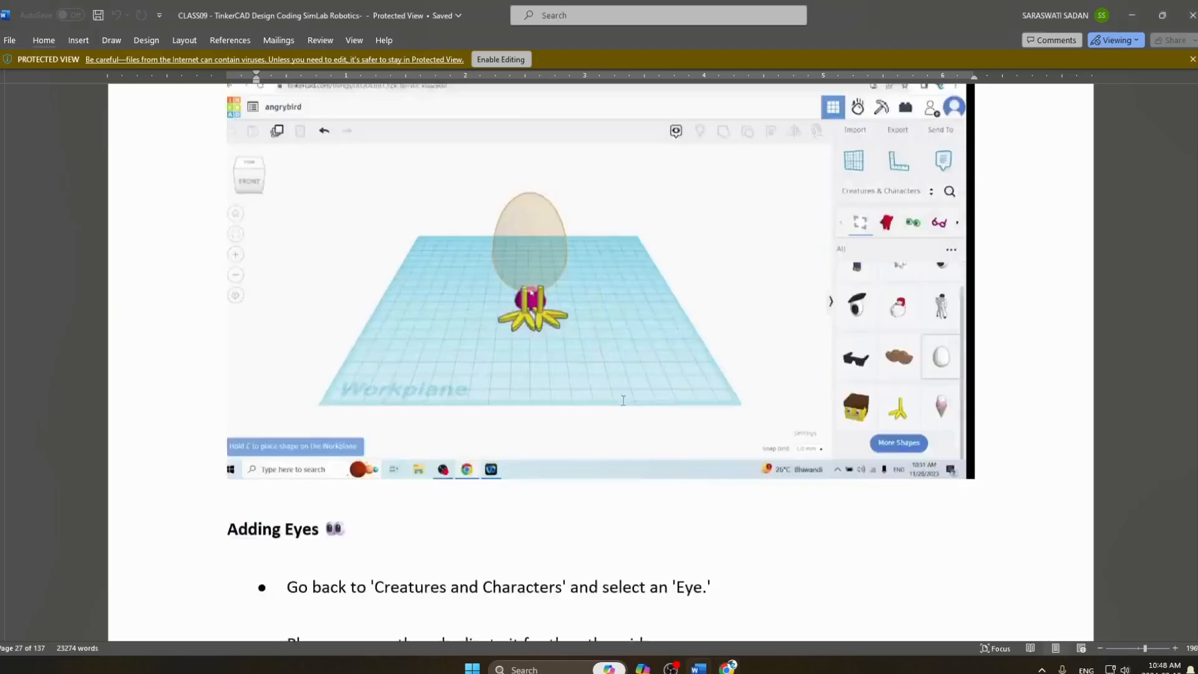
scroll(623, 400, "down", 3)
scroll(381, 437, "up", 3)
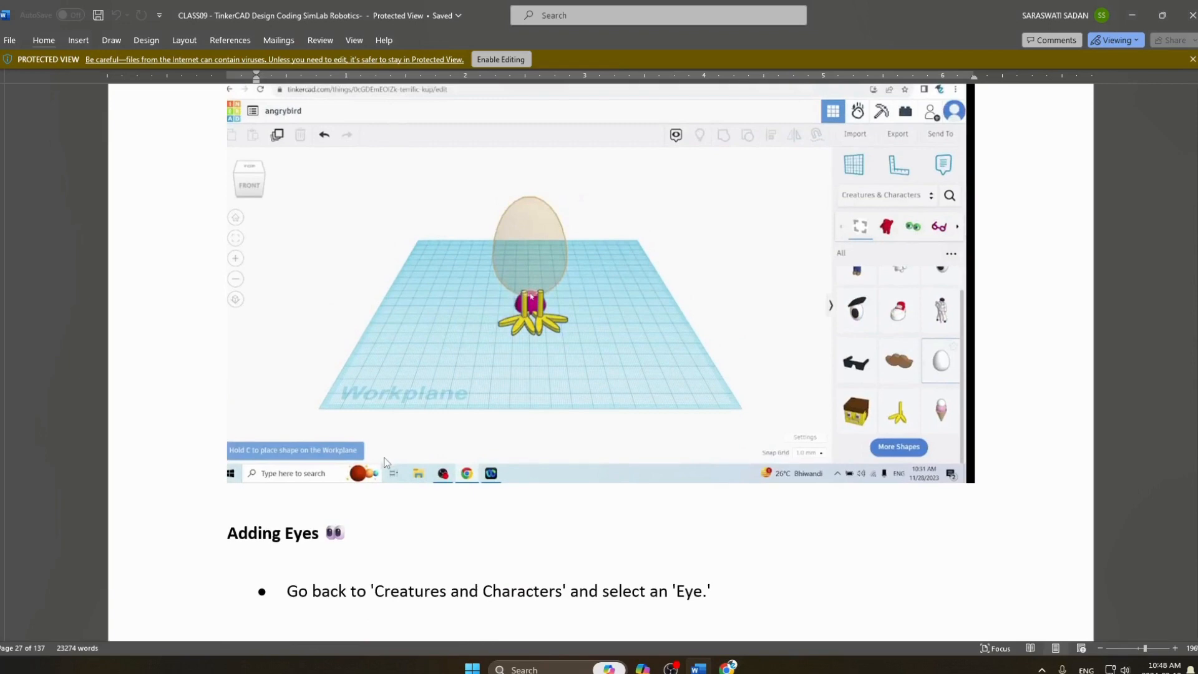
scroll(385, 465, "down", 3)
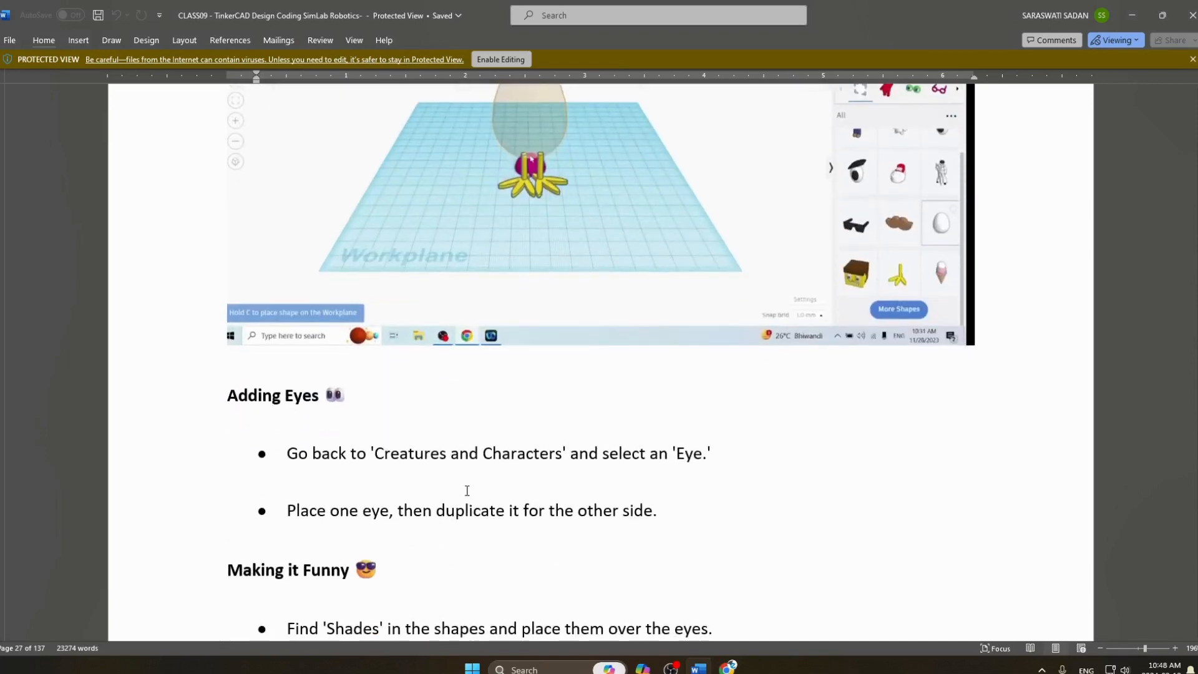
scroll(676, 439, "up", 3)
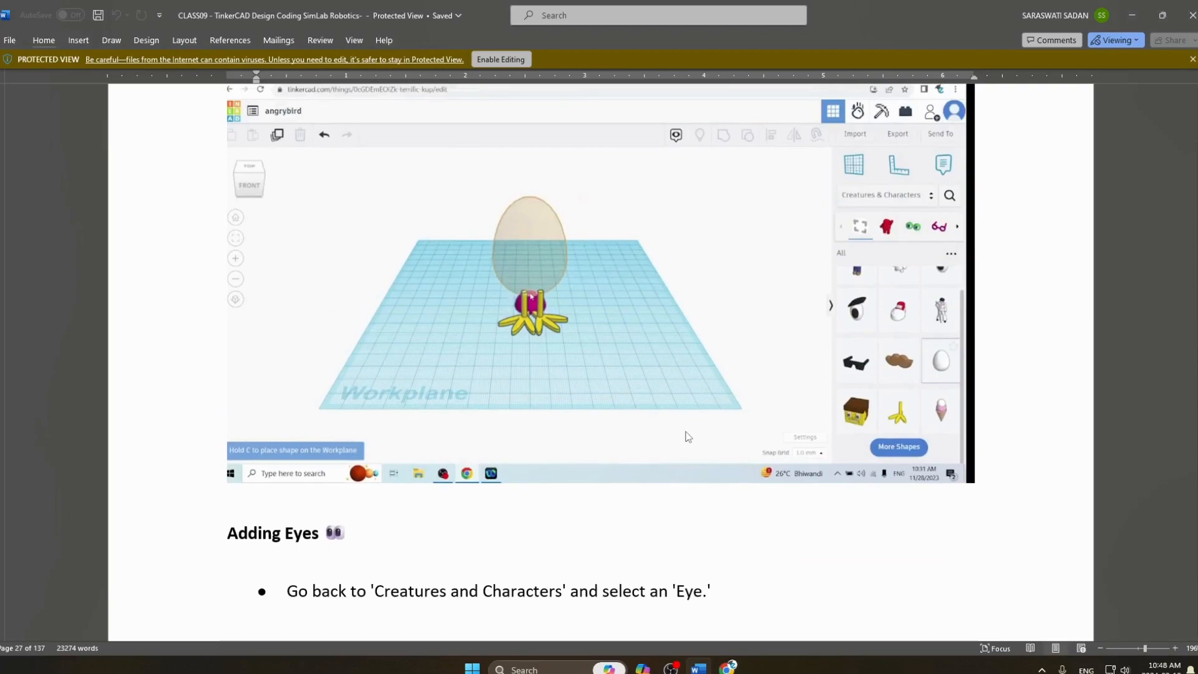
key("alt+Tab")
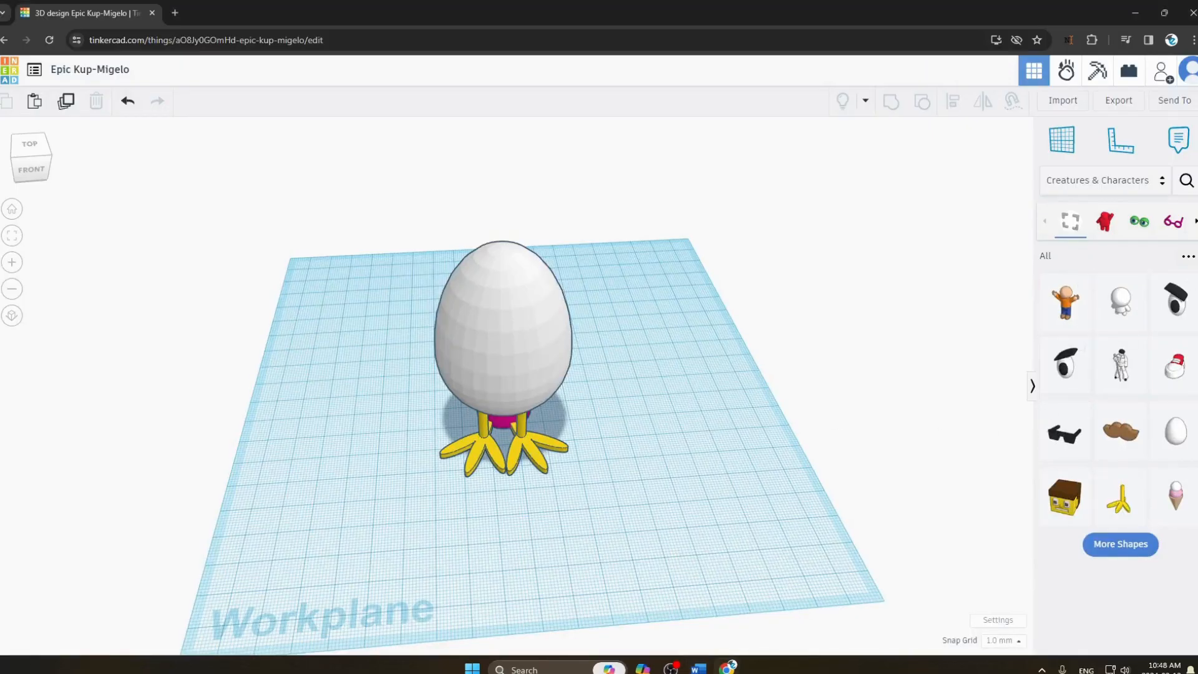
Place a left Cartoon eye on the upper left of the egg's front and try to adjust its rotation.
left_click_drag(1102, 312, 462, 314)
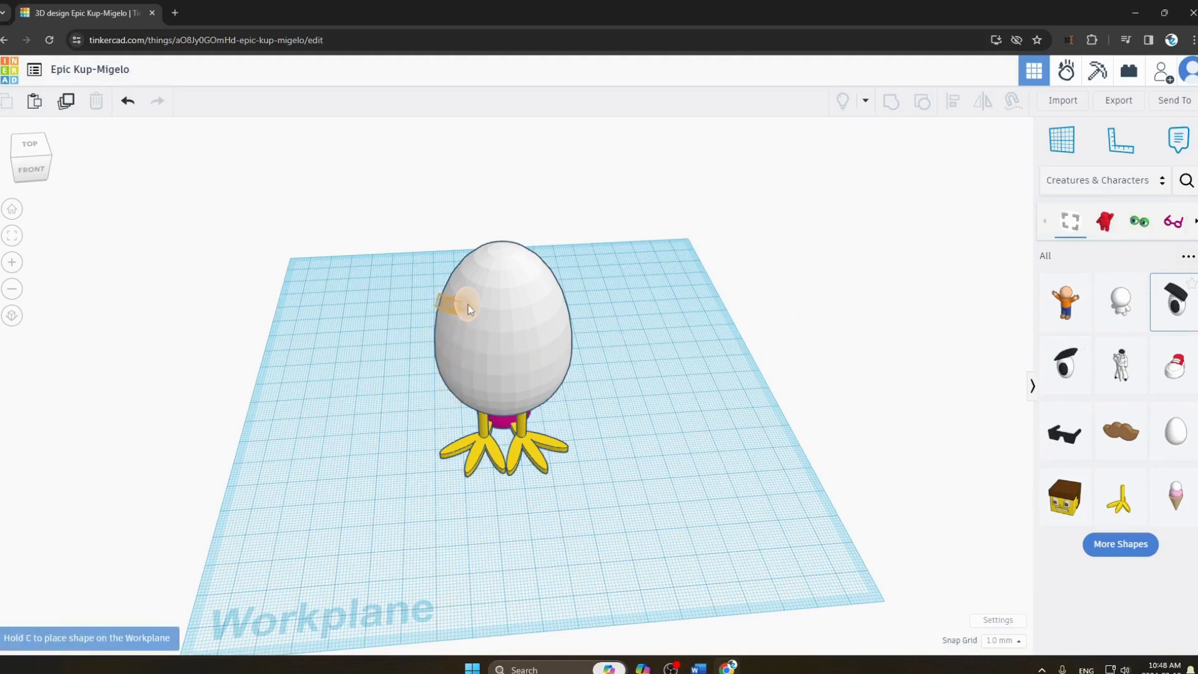
left_click(468, 304)
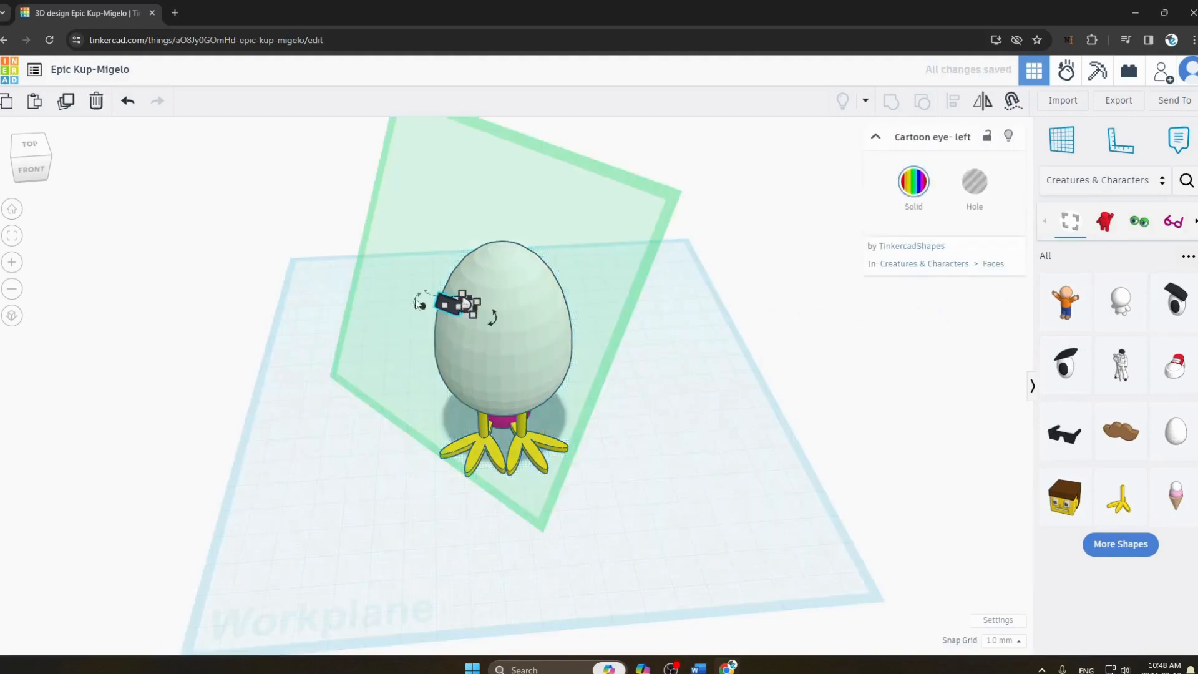
left_click_drag(417, 302, 401, 297)
left_click(375, 326)
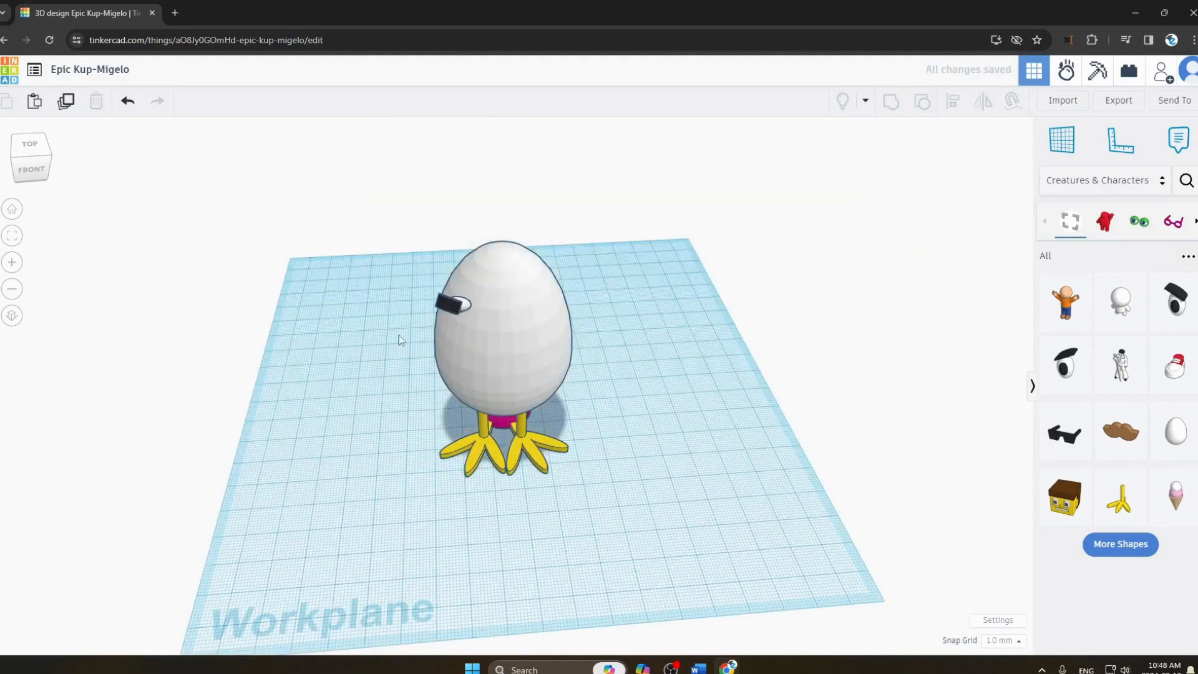
Try rotating the left eye by -67.5° on the egg's surface.
left_click(449, 305)
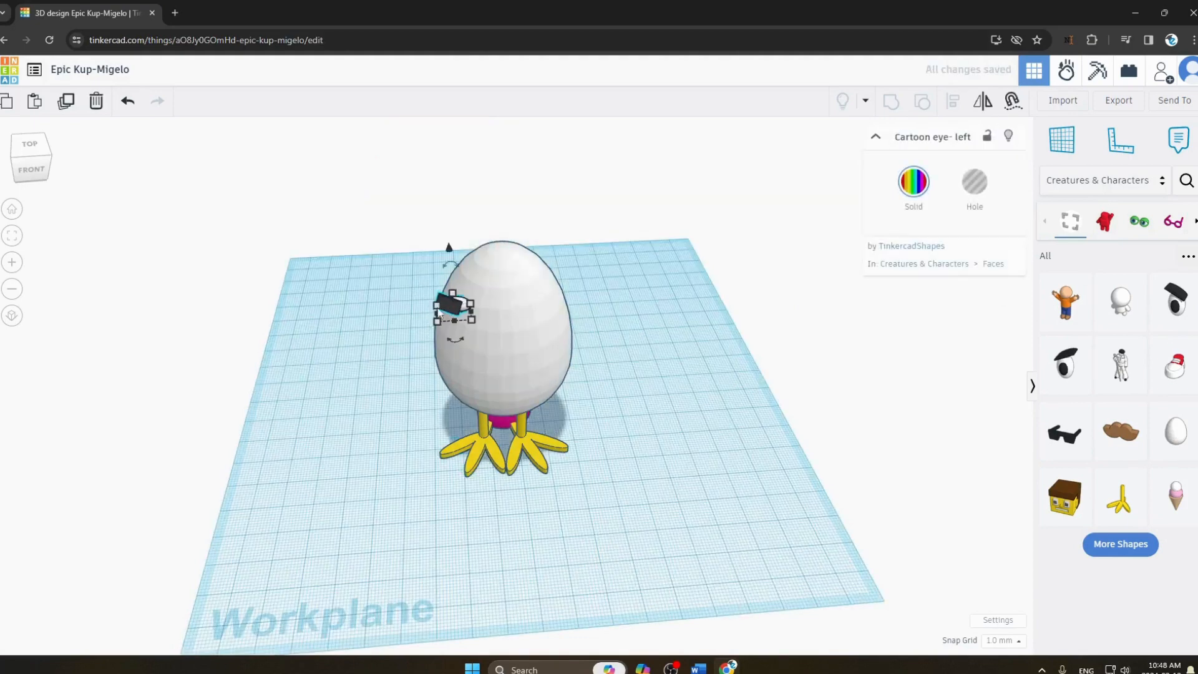
left_click(438, 325)
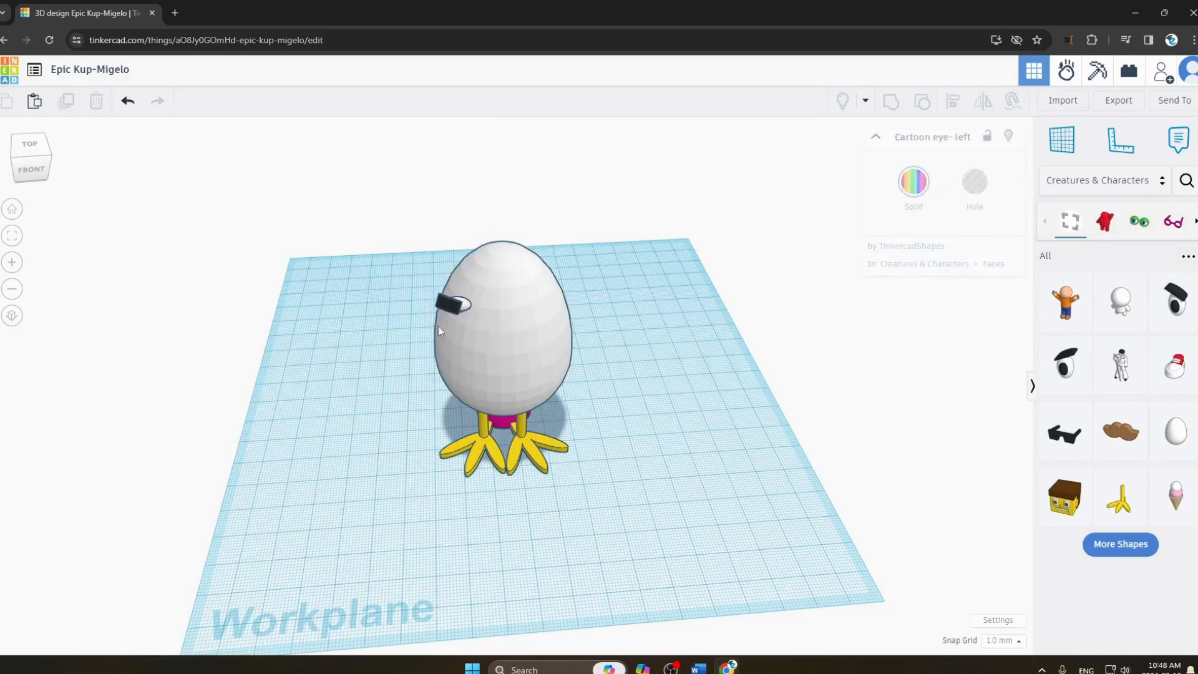
left_click(457, 304)
left_click_drag(452, 302, 497, 285)
mouse_move(453, 273)
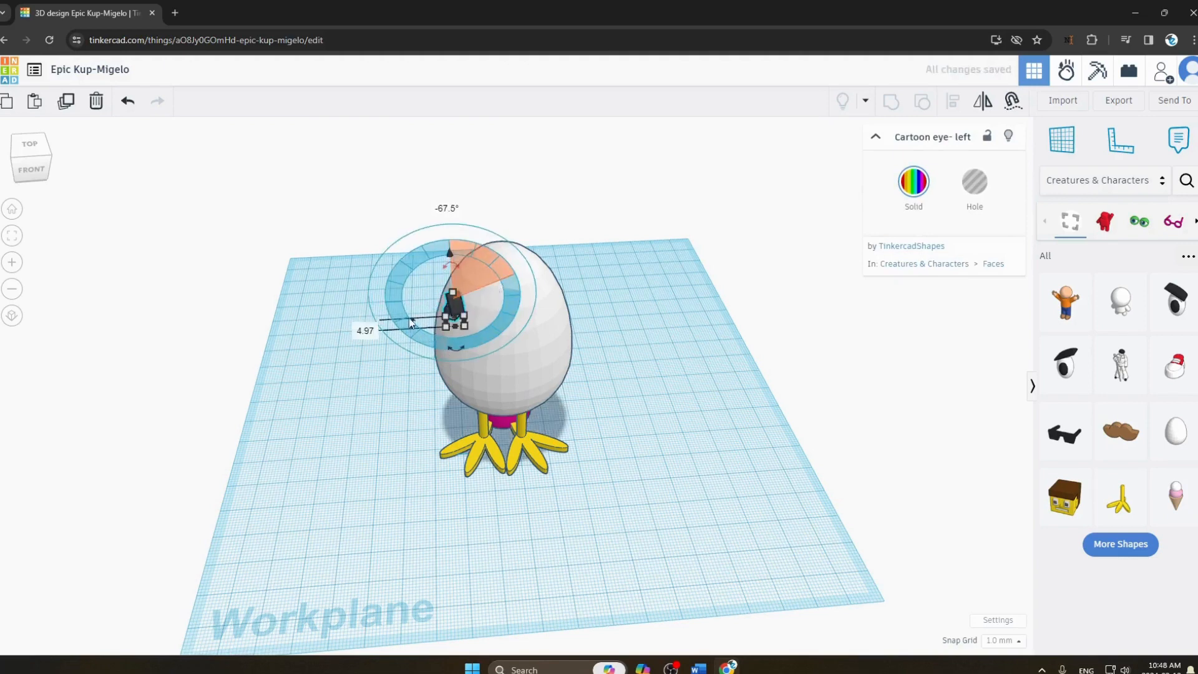
left_click(348, 397)
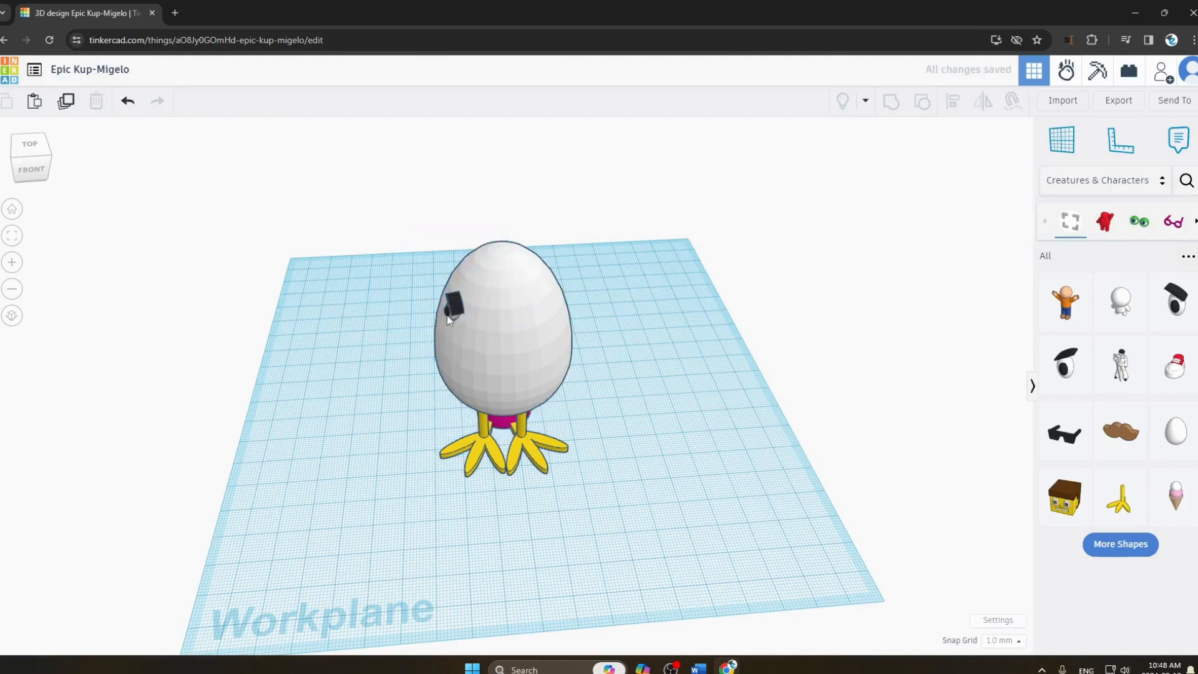
Shift the left eye toward the egg's outer edge and rotate it by -45° about the vertical axis.
left_click_drag(447, 316, 437, 262)
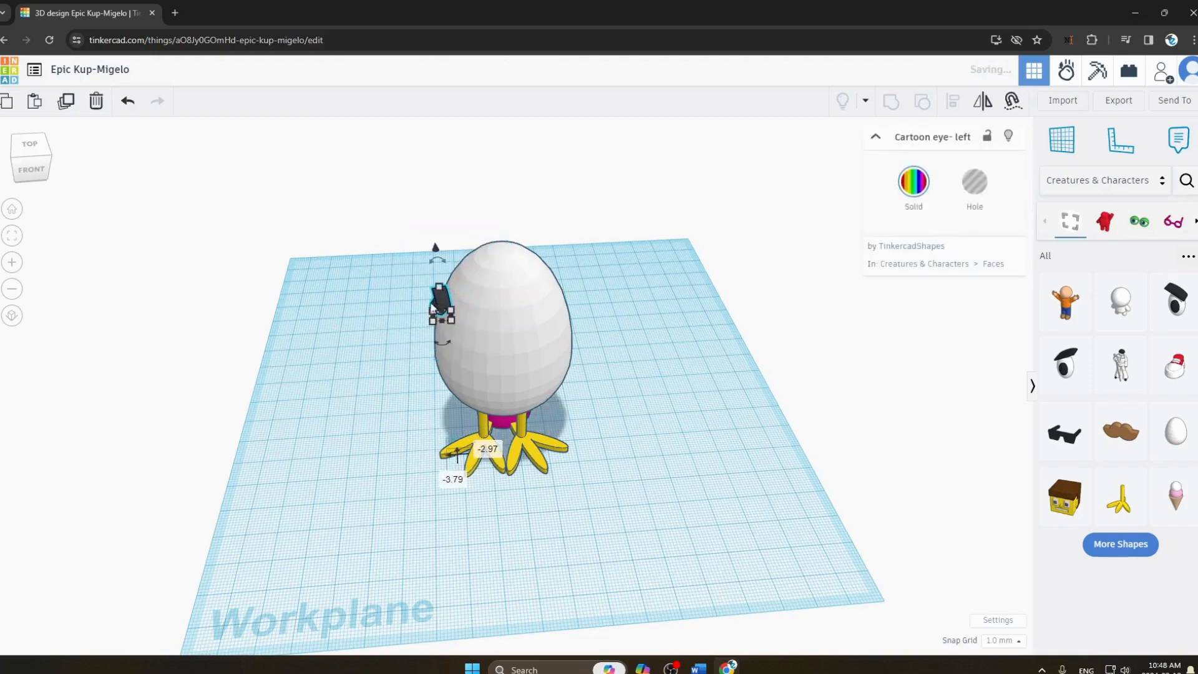
left_click(21, 174)
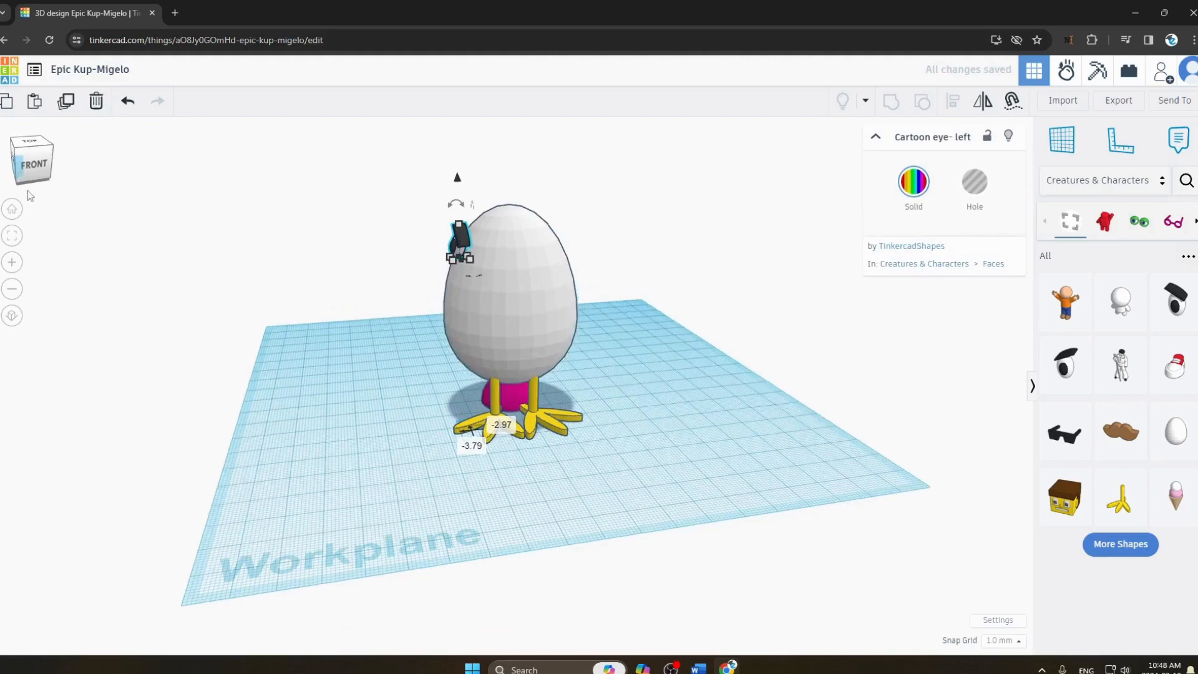
mouse_move(469, 276)
left_mouse_down()
mouse_move(496, 277)
mouse_move(508, 241)
mouse_move(486, 264)
left_mouse_up()
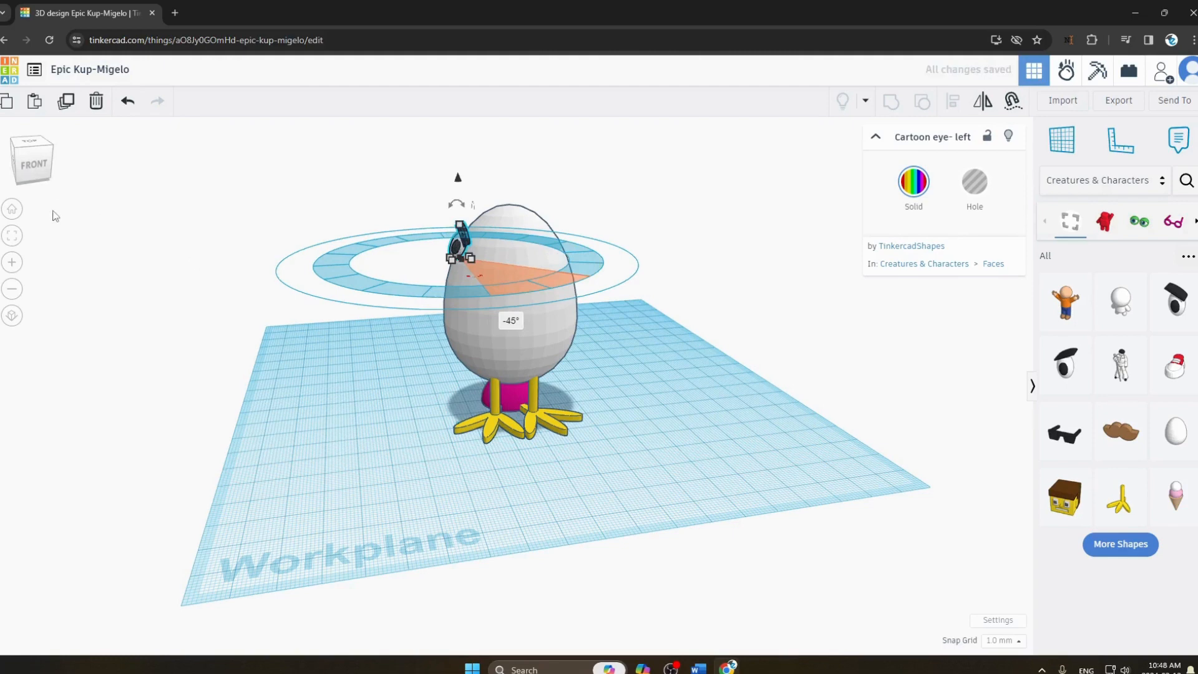
Undo the left eye's move, rotations and placement, leaving the egg bare.
key("ctrl+z")
key("ctrl+z")
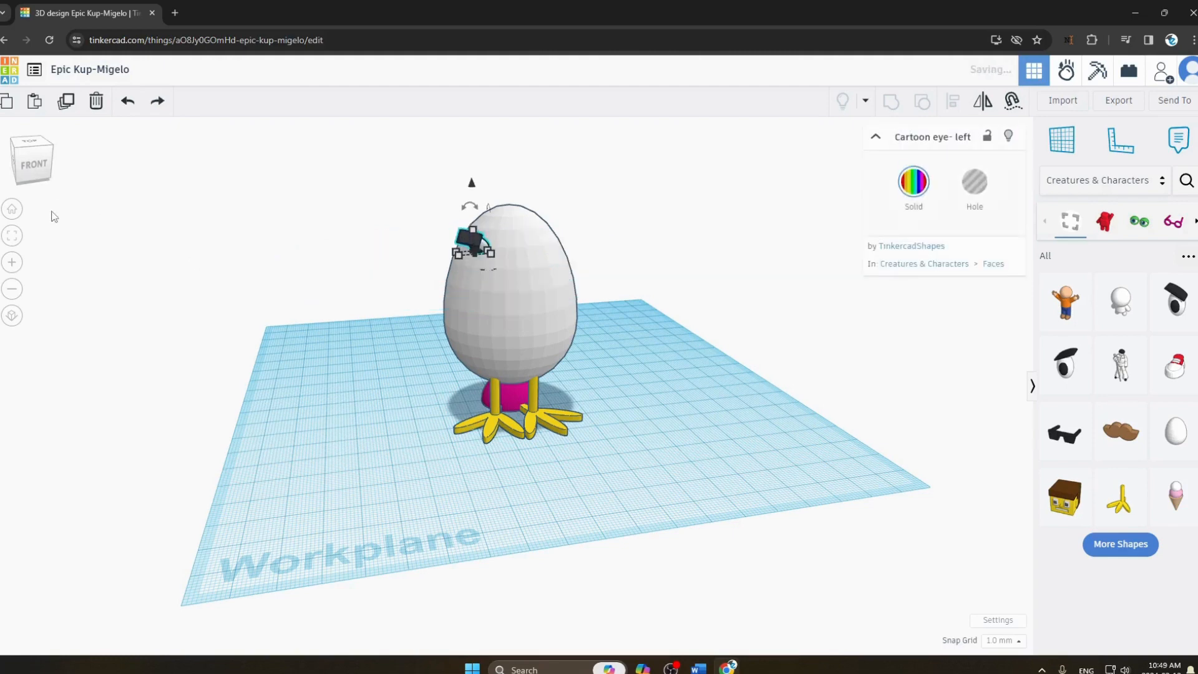
key("ctrl+z")
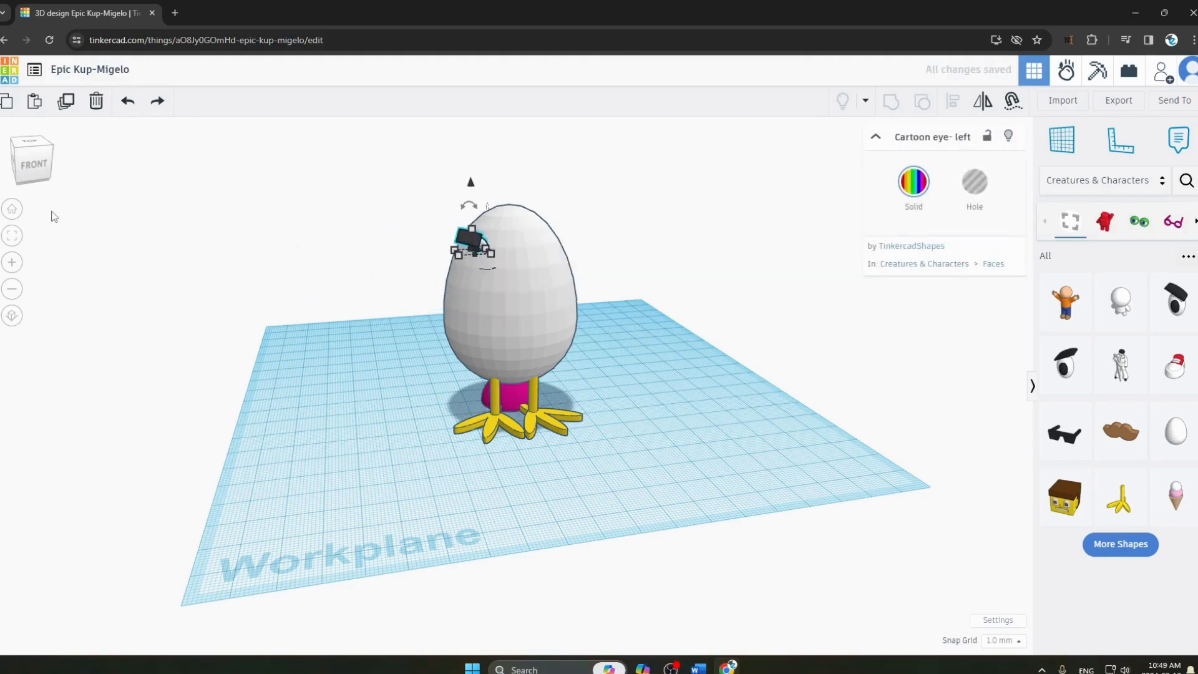
key("ctrl+z")
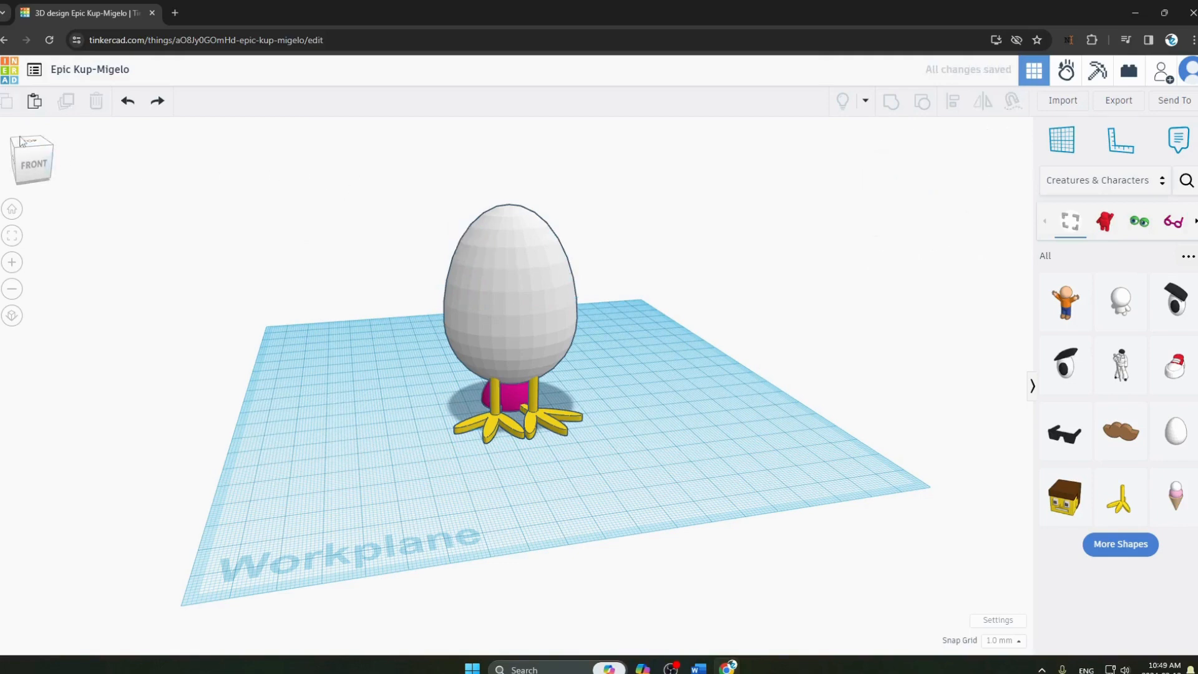
Place a left Cartoon eye on the egg's upper left again, rotate it by -90°, and shift it inward on the face.
left_click_drag(23, 158, 21, 158)
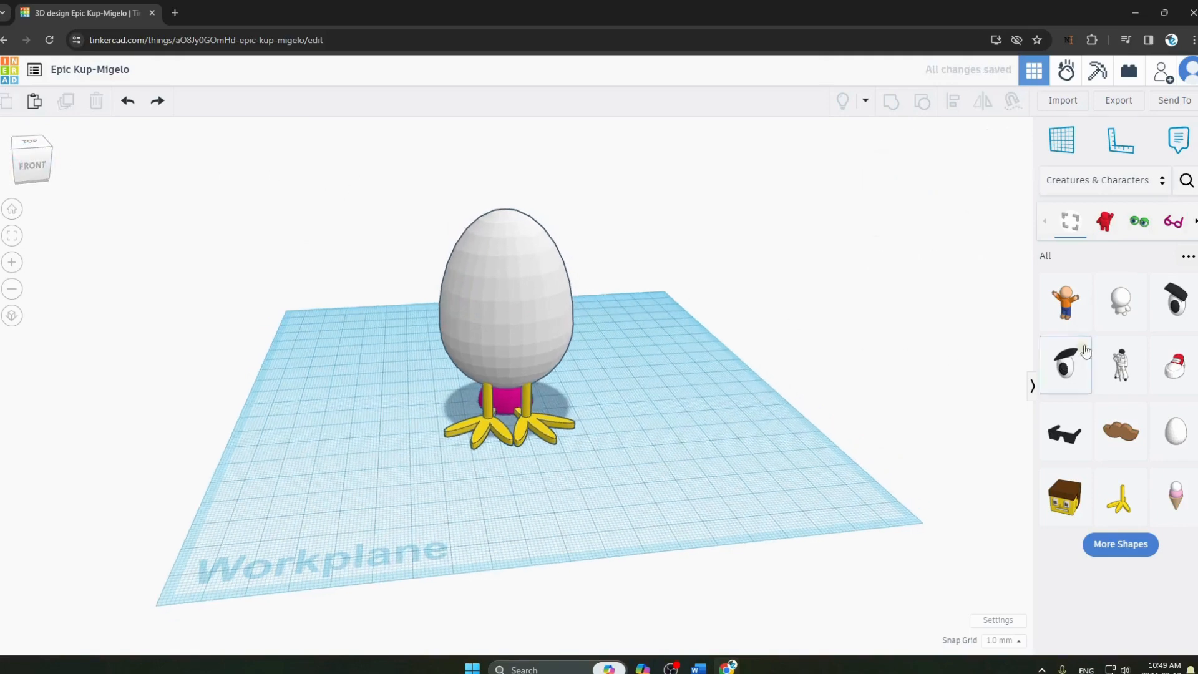
left_click_drag(1172, 322, 454, 237)
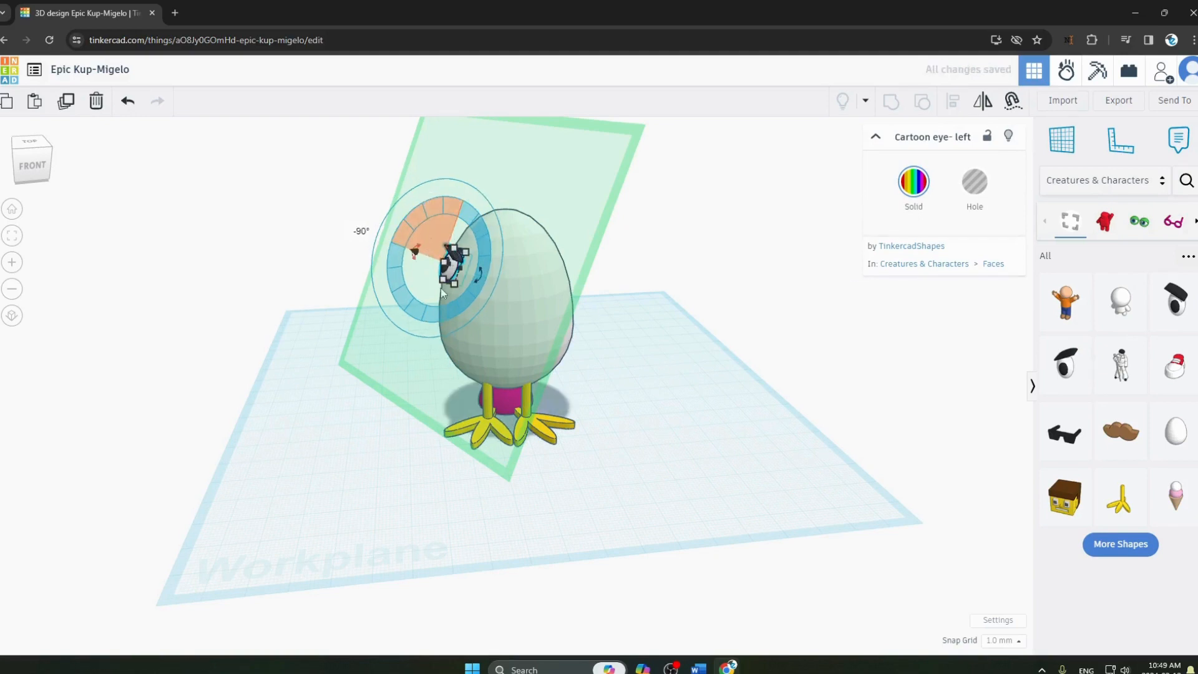
left_click(437, 277)
left_click(451, 273)
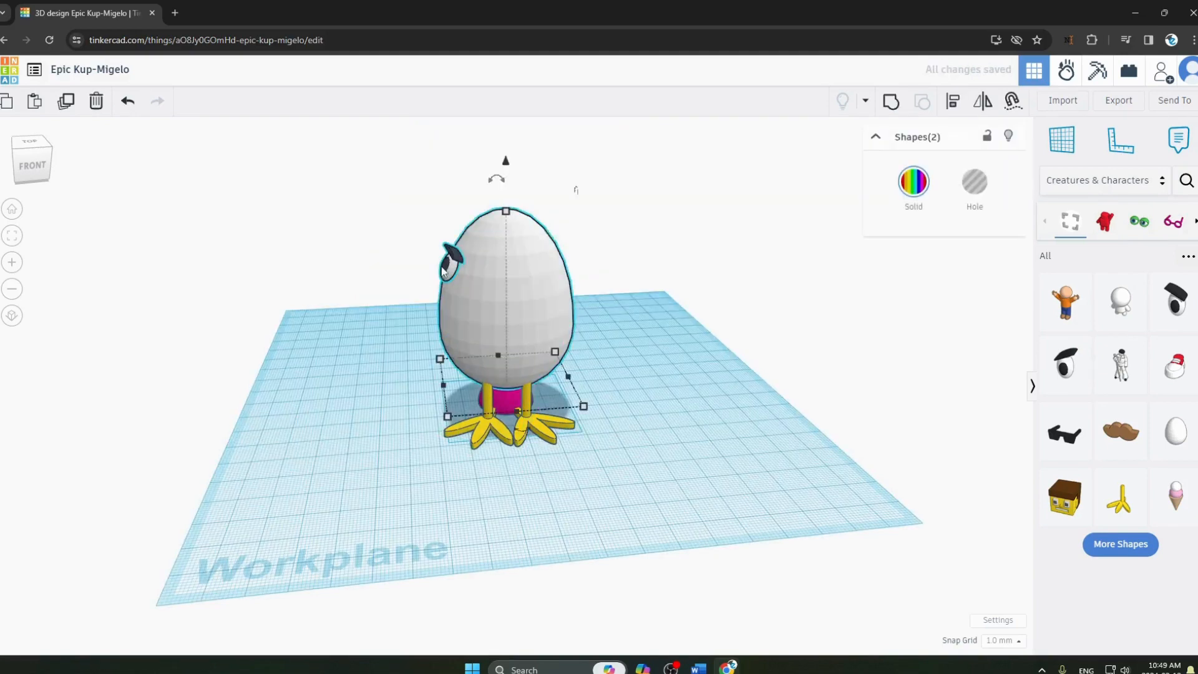
left_click(427, 277)
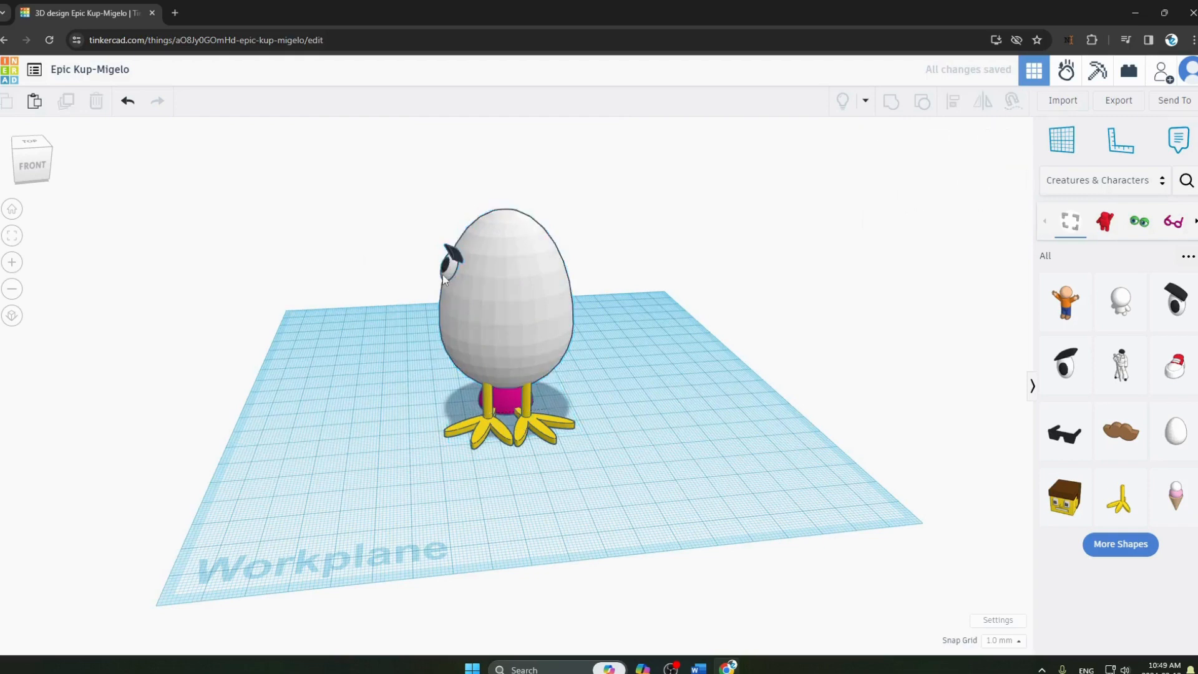
mouse_move(443, 274)
left_mouse_down()
mouse_move(466, 268)
mouse_move(460, 278)
left_mouse_up()
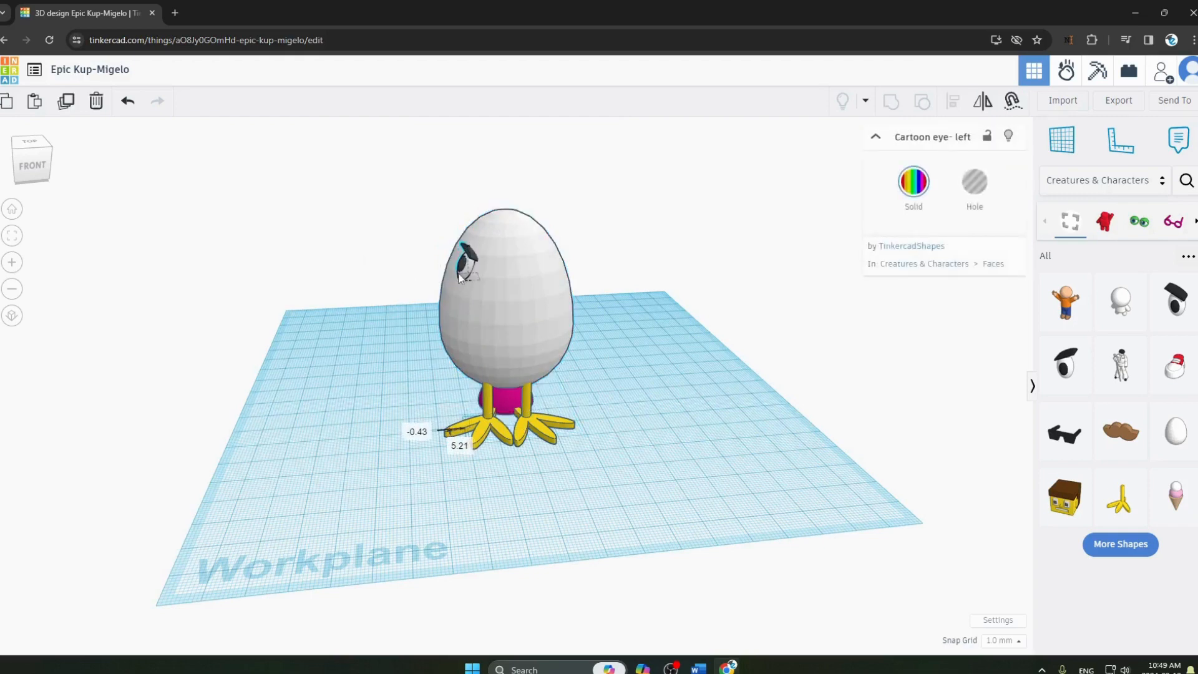
left_click(712, 361)
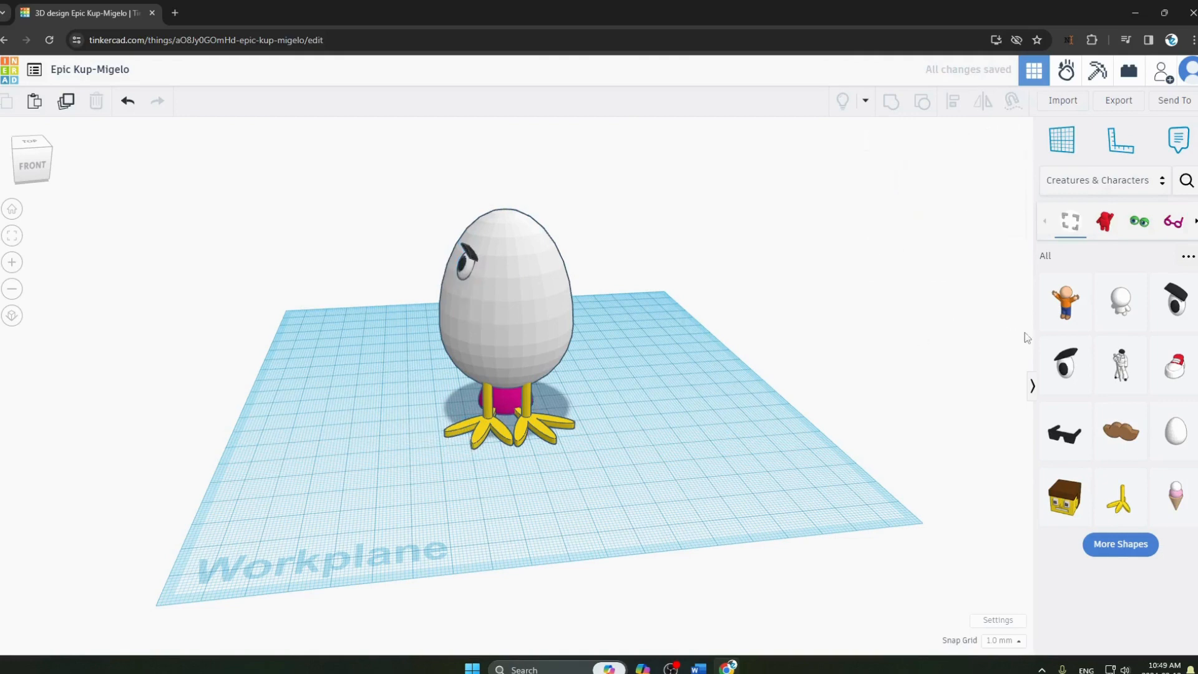
Place a right Cartoon eye on the egg's upper right, rotate it to face forward, and nudge the left eye to match.
left_click(519, 278)
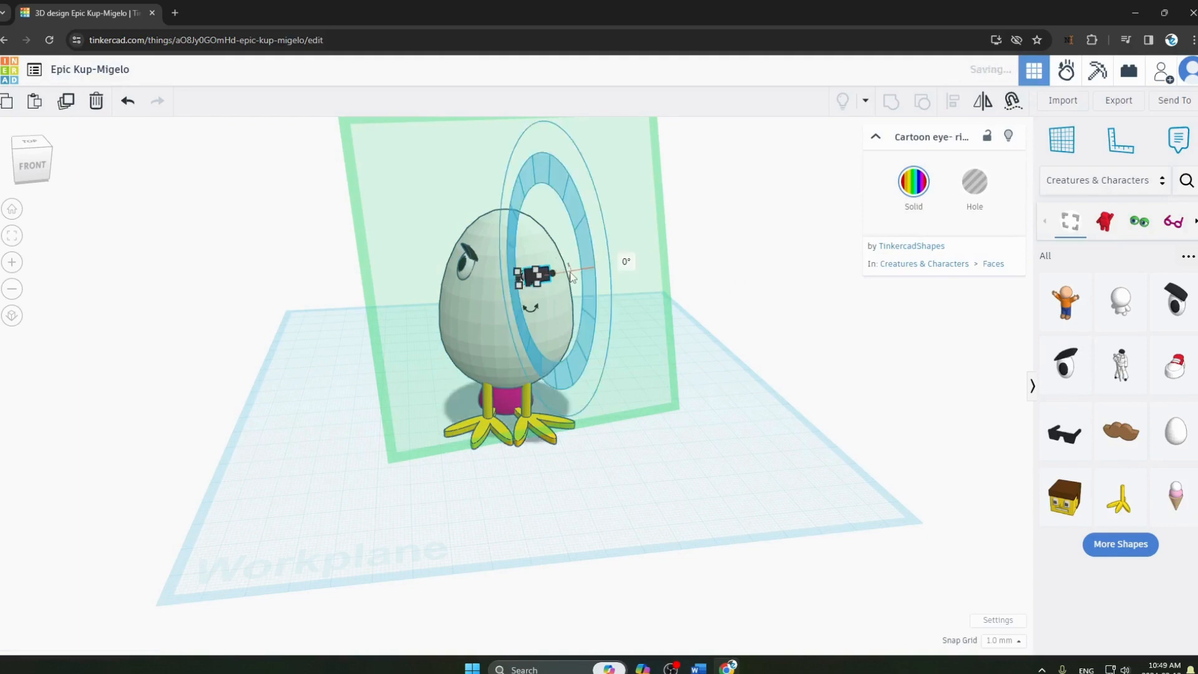
left_click(583, 265)
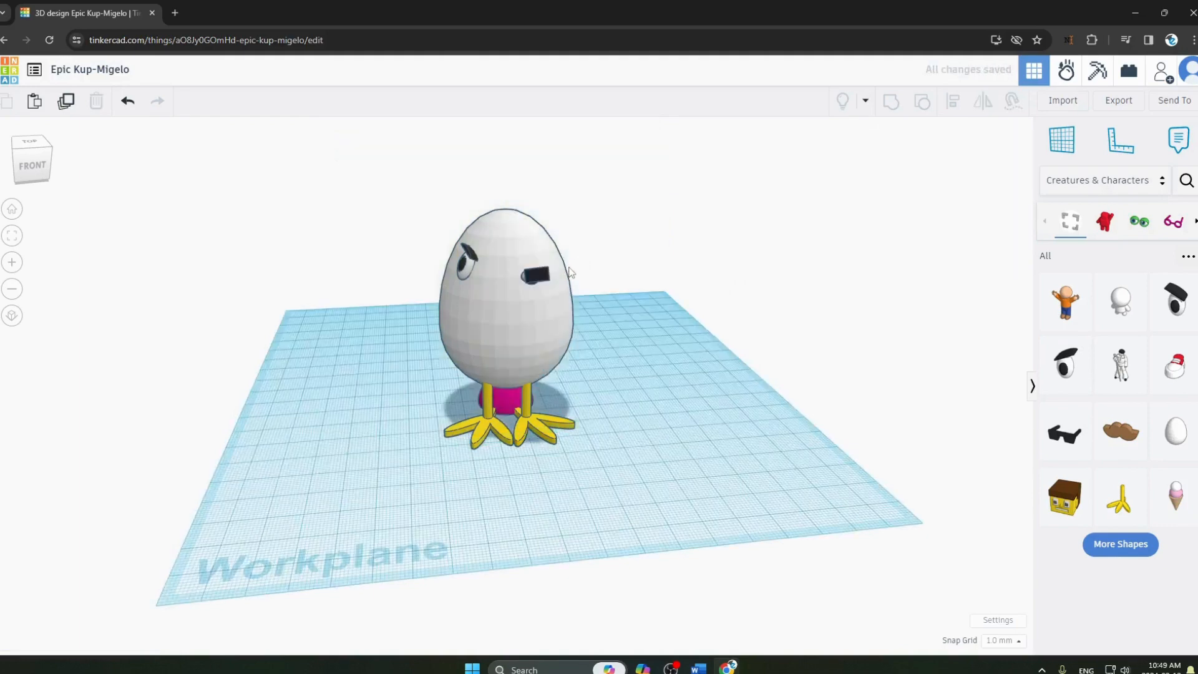
left_click(534, 274)
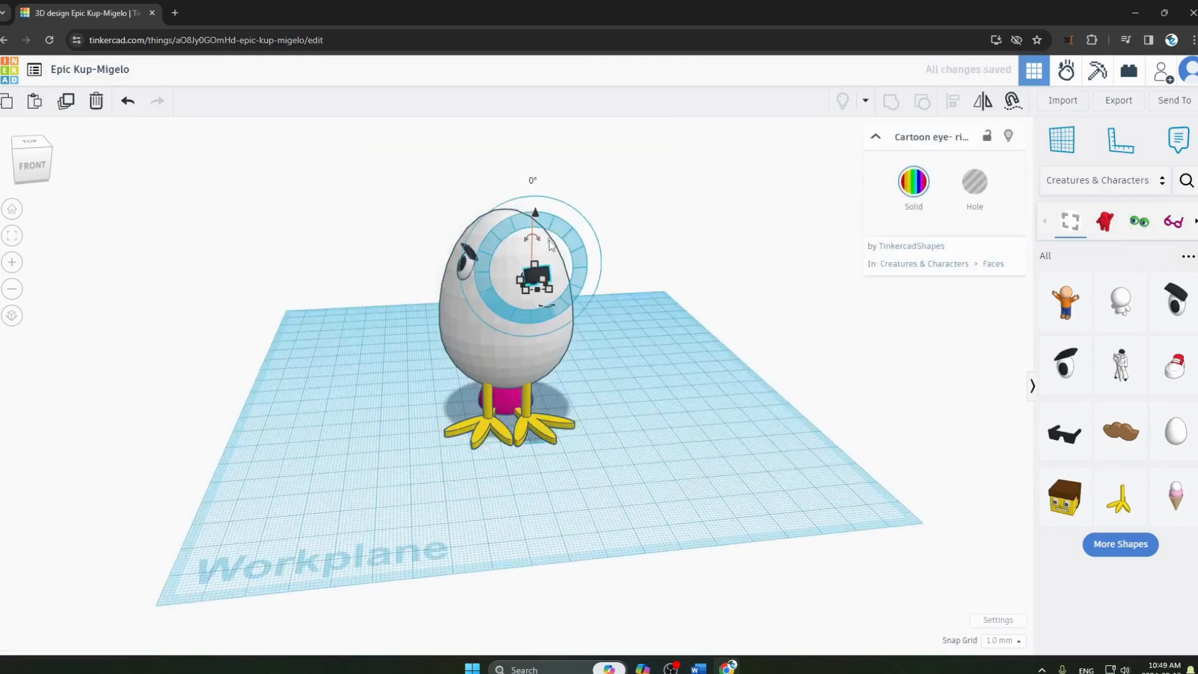
mouse_move(533, 239)
left_mouse_down()
mouse_move(549, 241)
mouse_move(531, 220)
left_mouse_up()
left_click_drag(536, 268, 469, 271)
left_click(469, 265)
left_click(691, 341)
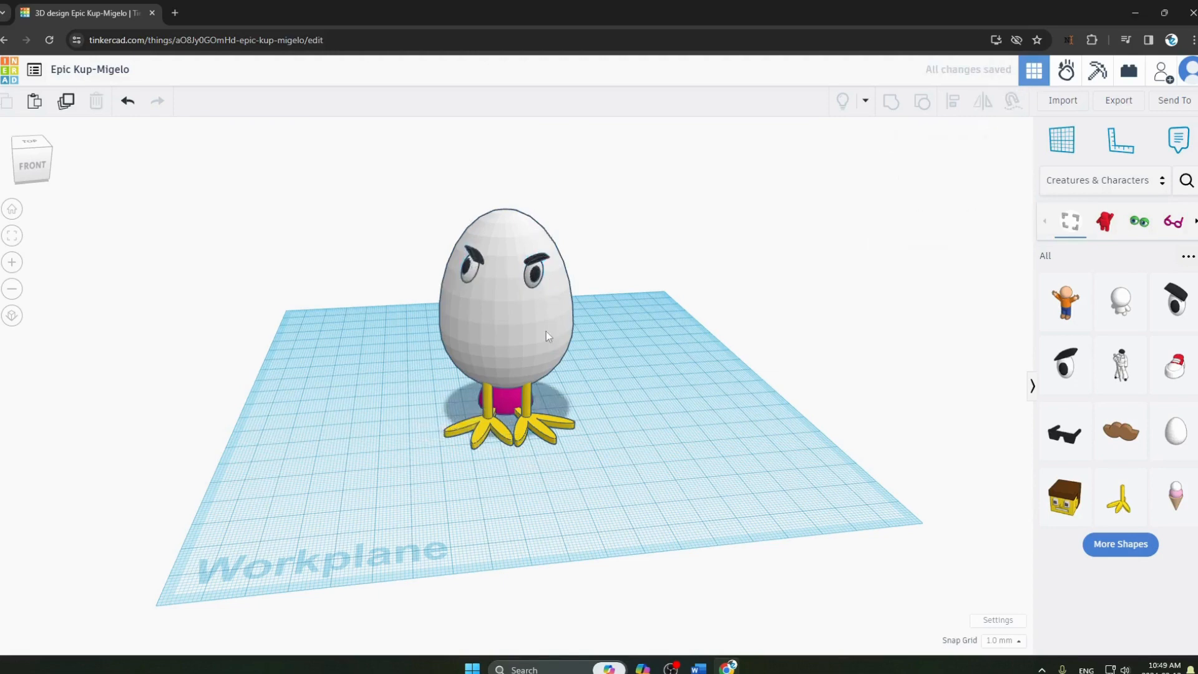
Switch to Word and read the 'Making it Funny' and 'Adding the Beak' instructions.
key("alt+Tab")
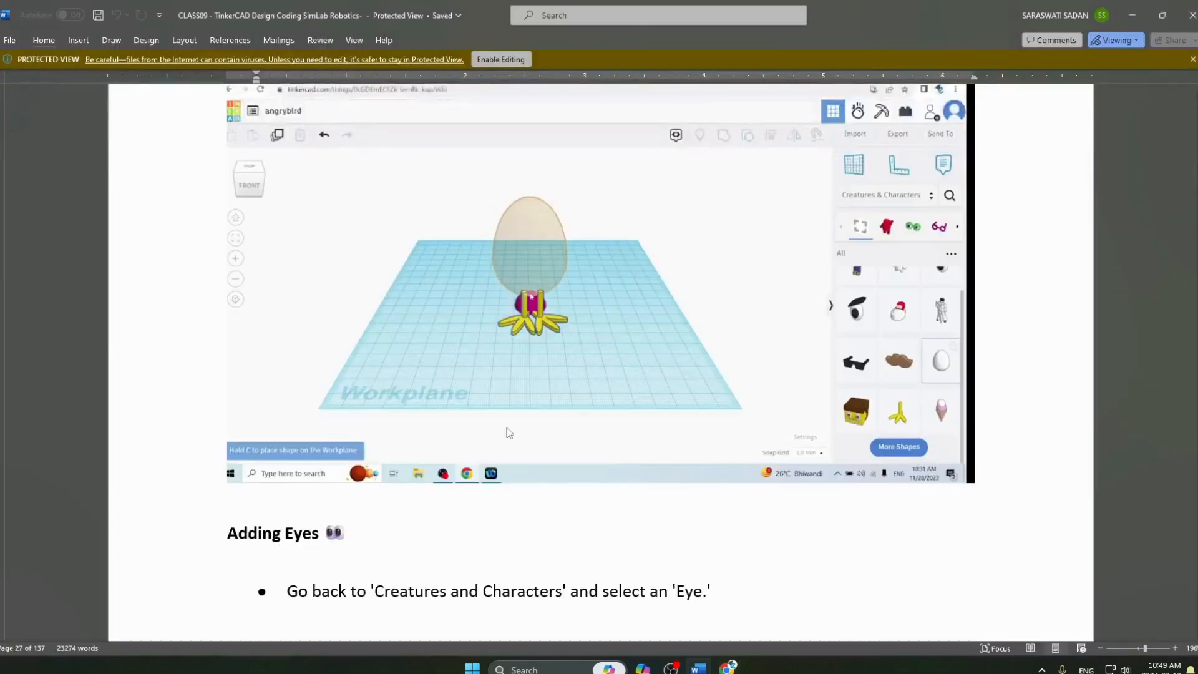
scroll(506, 428, "down", 3)
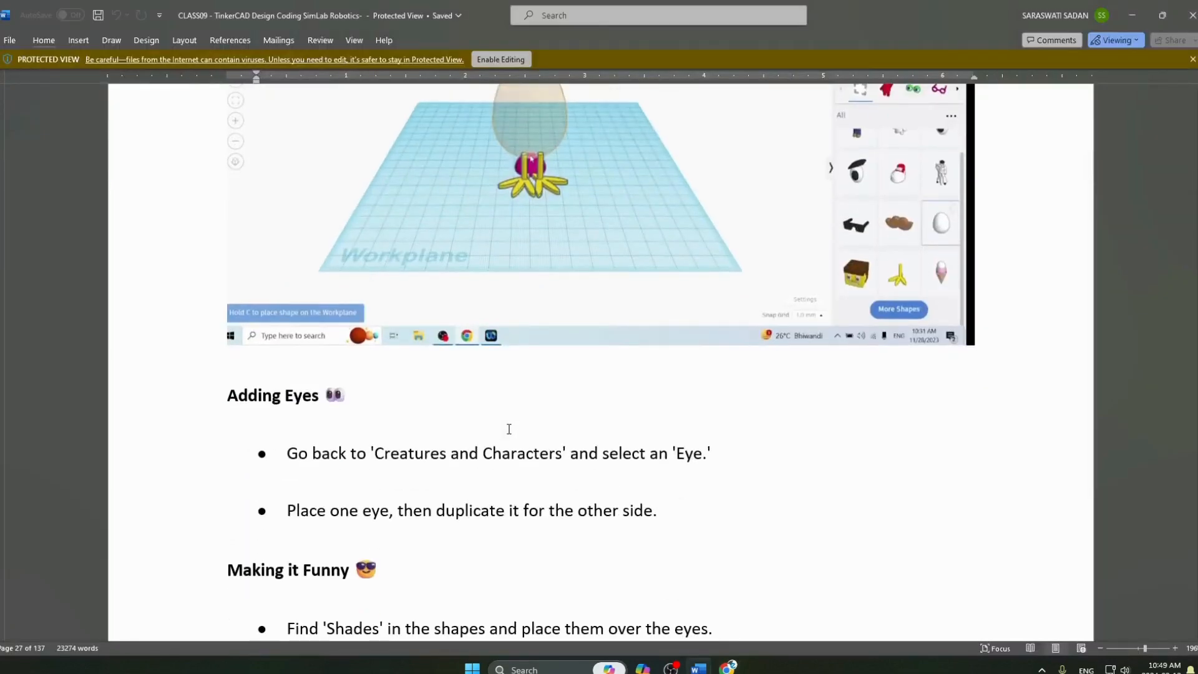
scroll(509, 429, "down", 3)
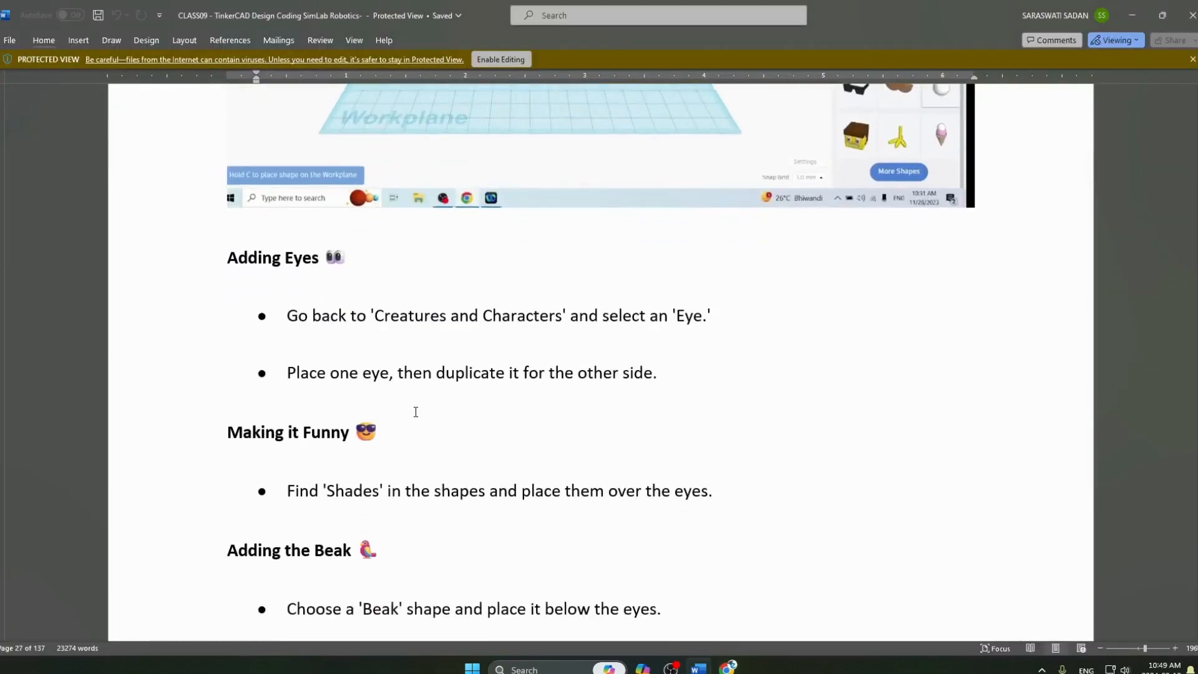
scroll(415, 413, "down", 3)
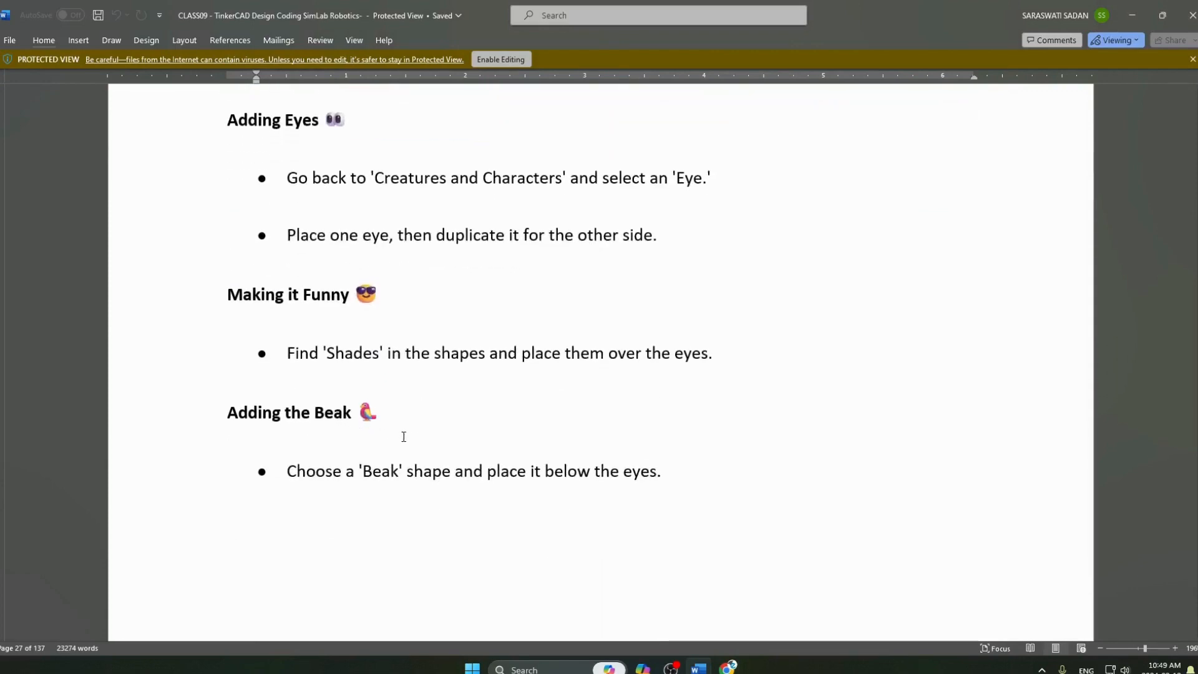
Switch from the Word instructions to Tinkercad and place the Shades shape on the egg's upper front, above the eyes.
scroll(570, 451, "up", 12)
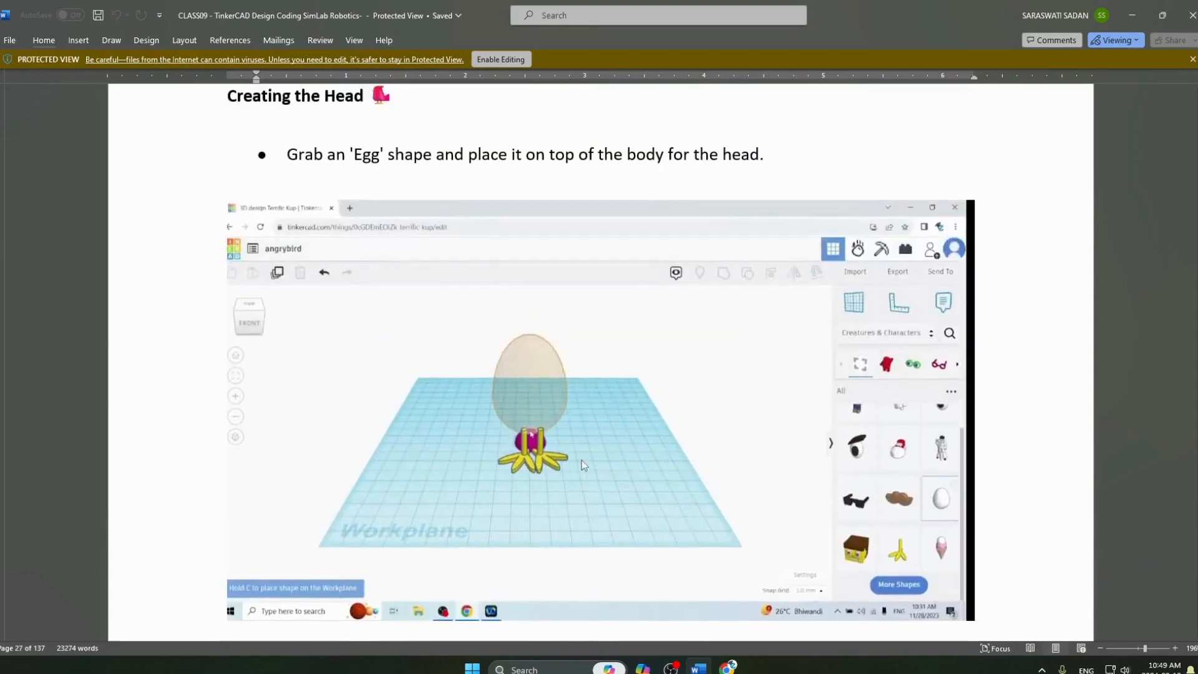
scroll(582, 459, "down", 3)
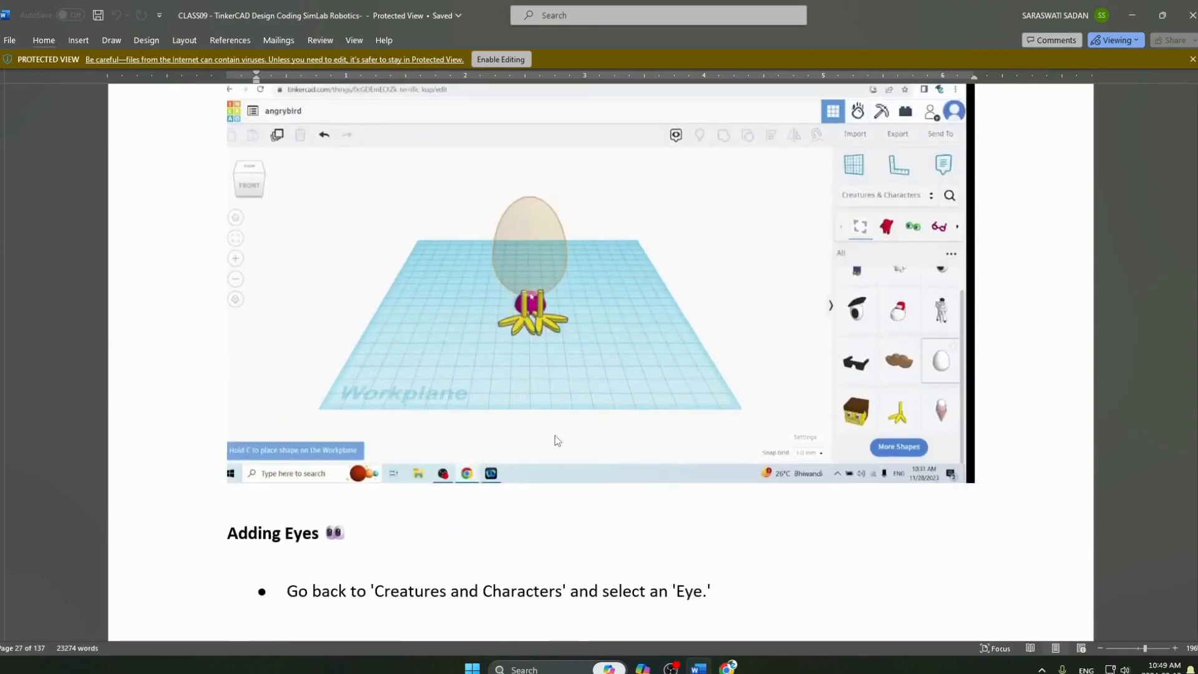
key("alt+Tab")
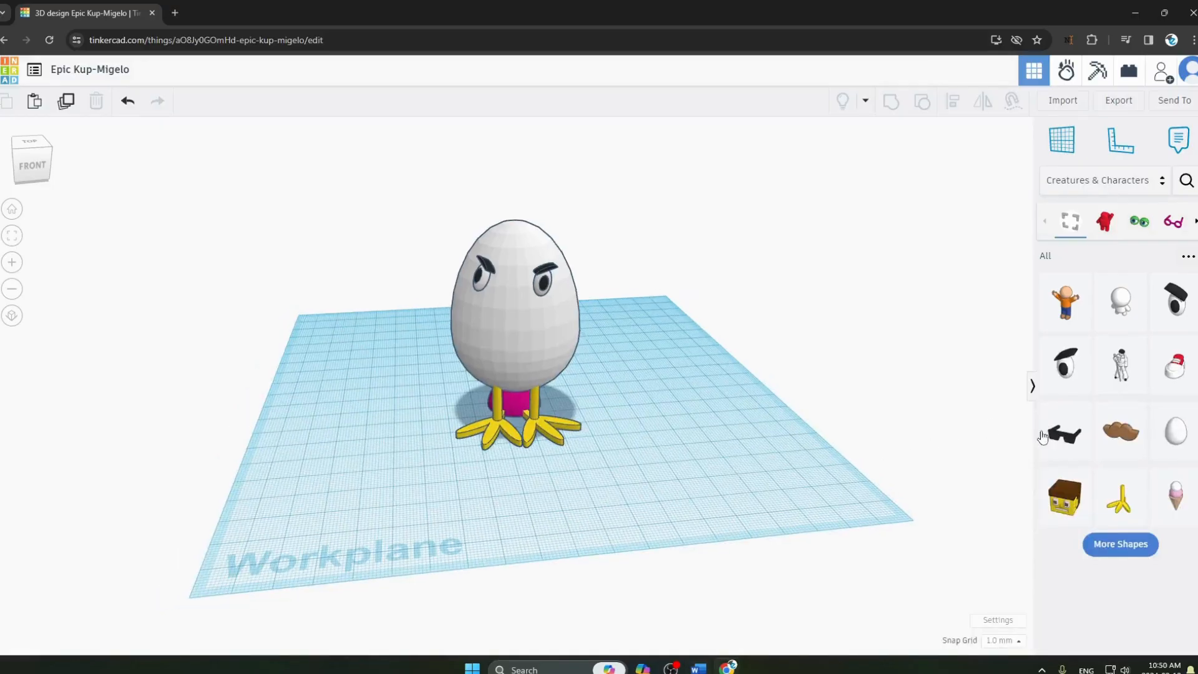
left_click_drag(1043, 437, 514, 227)
left_click(589, 293)
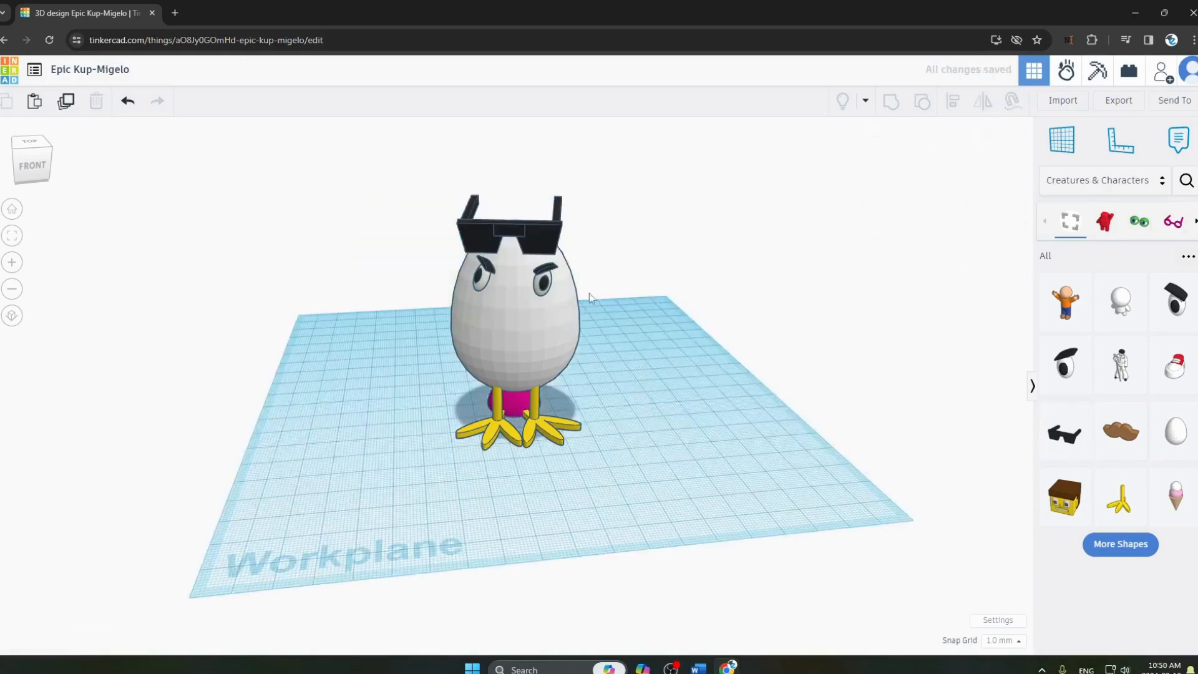
Resize the Shades slightly from one corner and nudge them into line on top of the egg head.
left_click(536, 231)
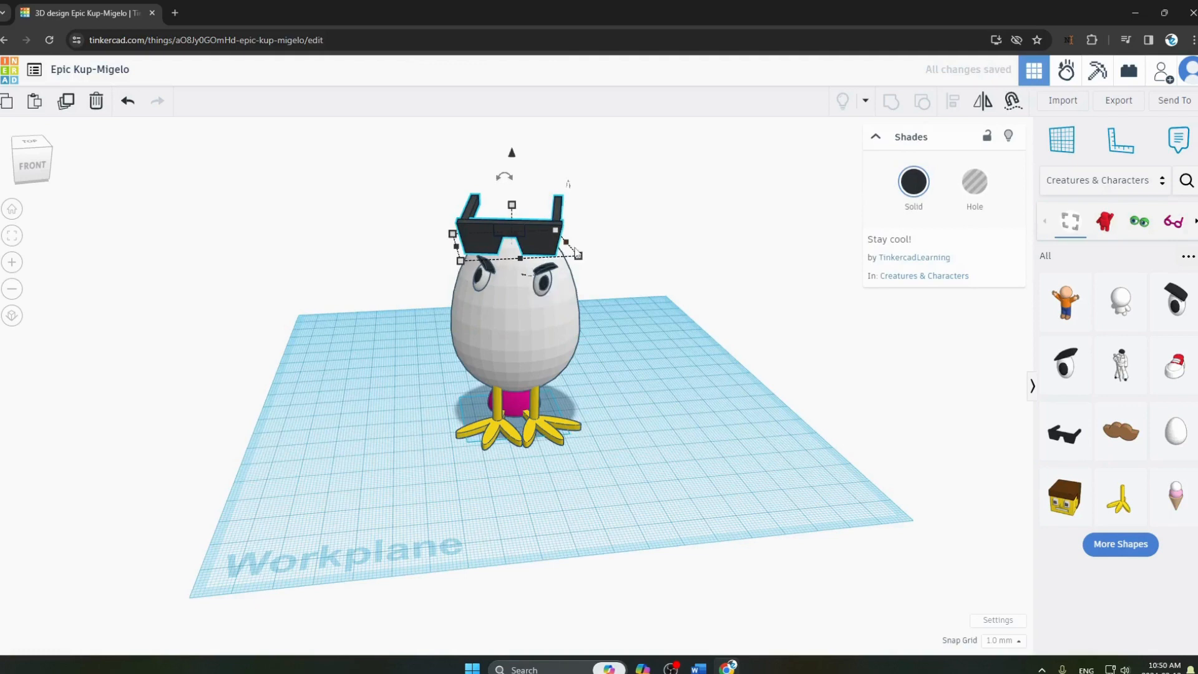
left_click_drag(577, 254, 566, 249)
left_click(582, 315)
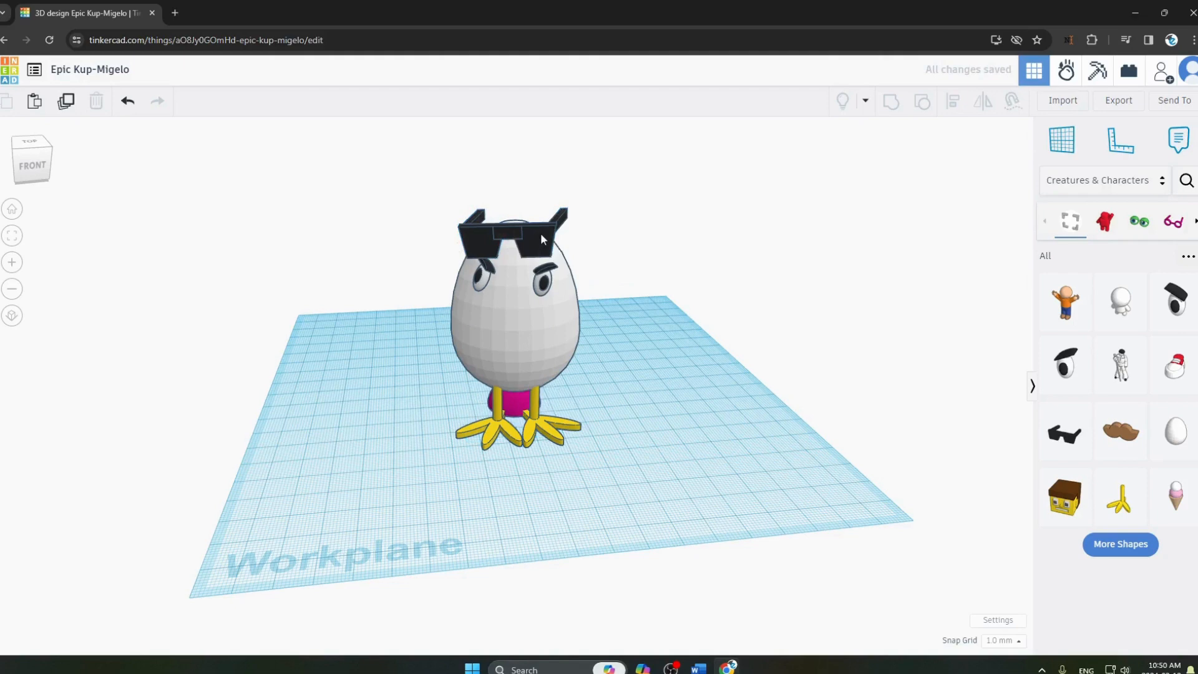
left_click_drag(540, 233, 537, 235)
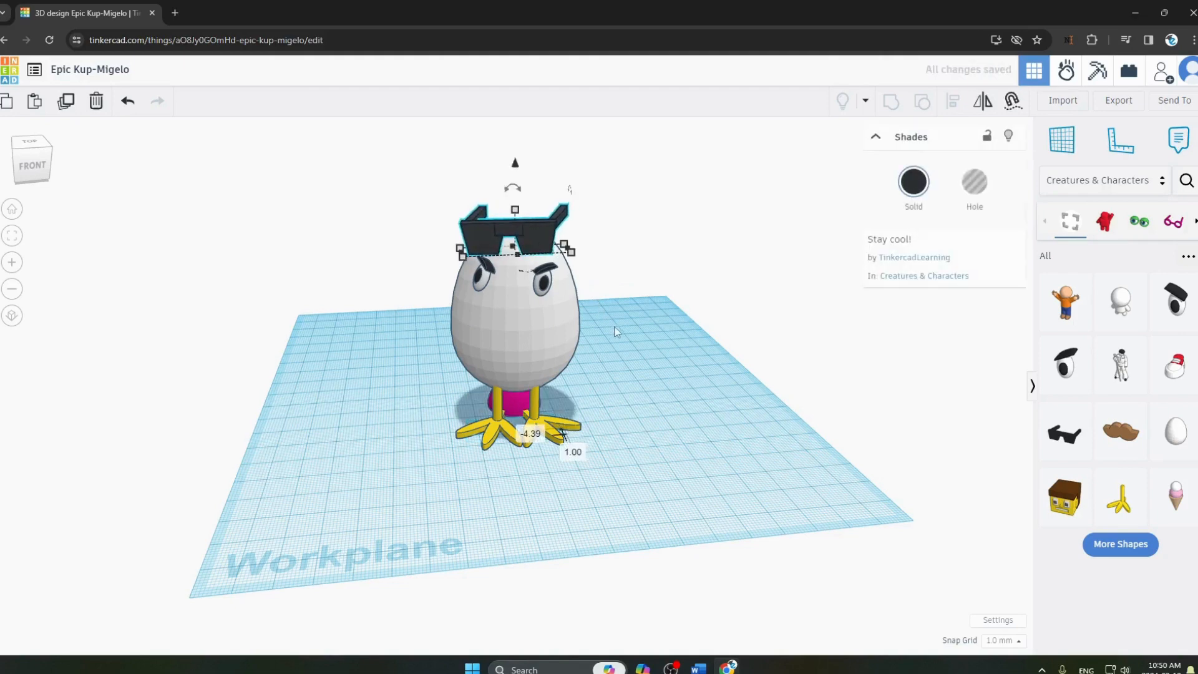
left_click(616, 329)
Switch to Word and read the 'Adding the Beak' instruction.
key("alt+Tab")
scroll(614, 295, "down", 4)
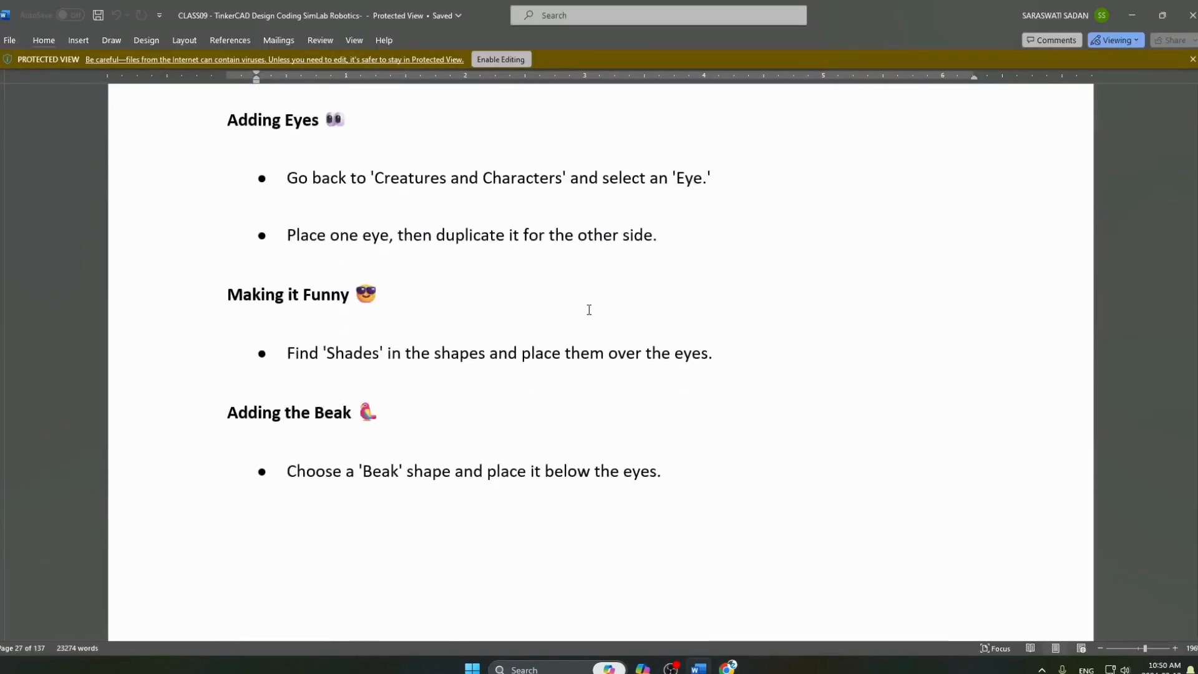
scroll(243, 334, "down", 2)
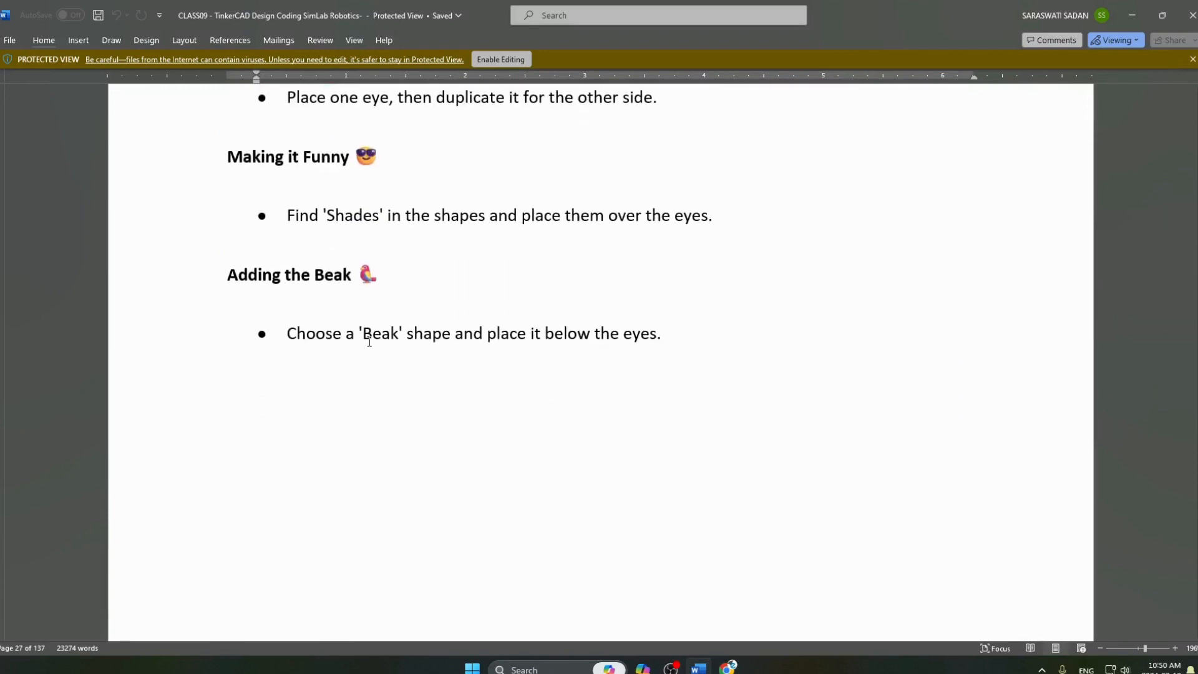
Return to Tinkercad, load more Creatures & Characters shapes, and place a Bent Bunny Ear below the eyes as the beak.
key("alt+Tab")
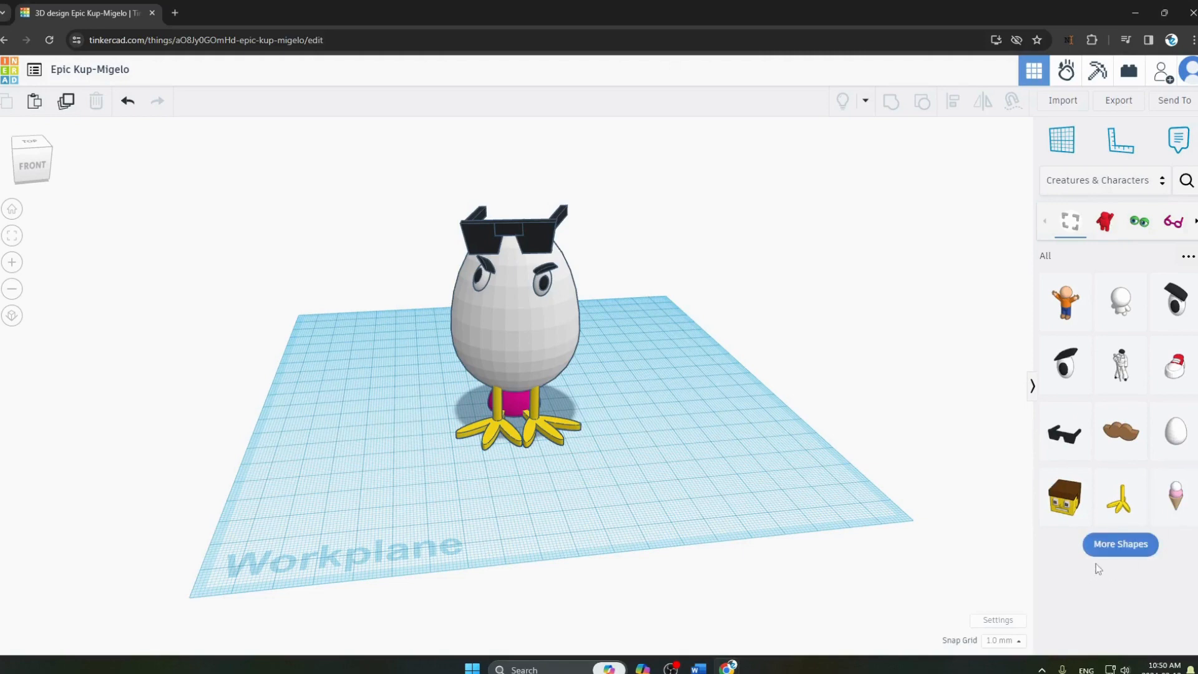
left_click(1106, 547)
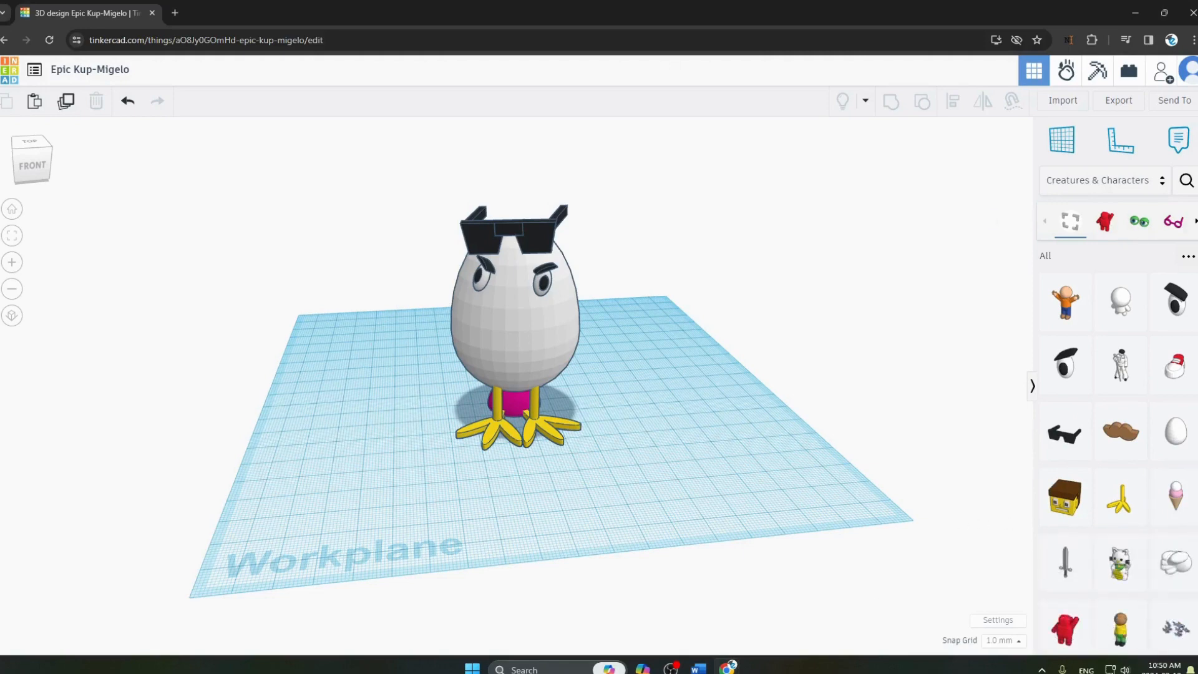
scroll(1117, 549, "down", 3)
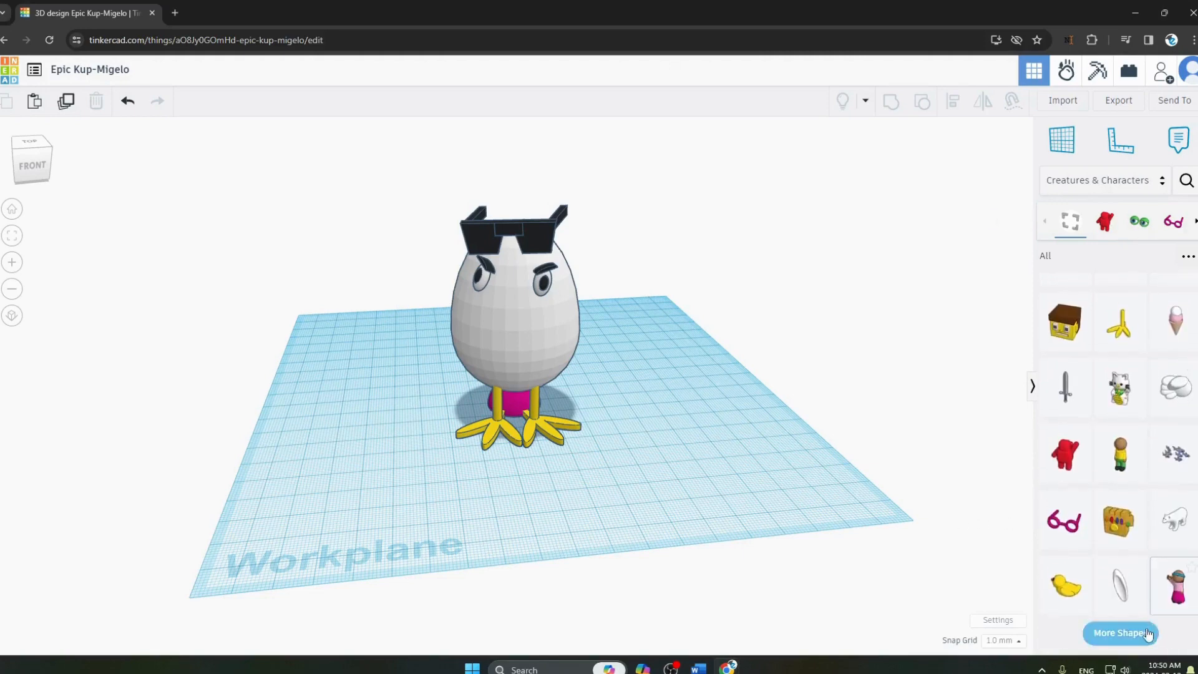
left_click(1147, 634)
scroll(1117, 580, "down", 4)
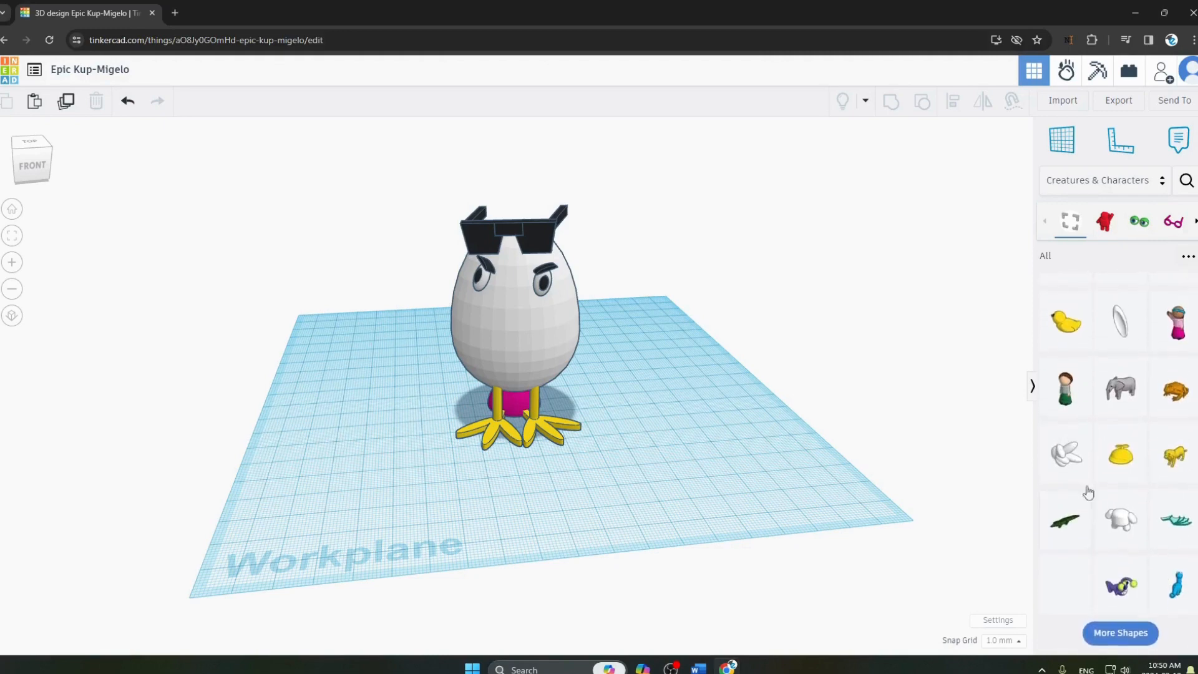
left_click(1130, 634)
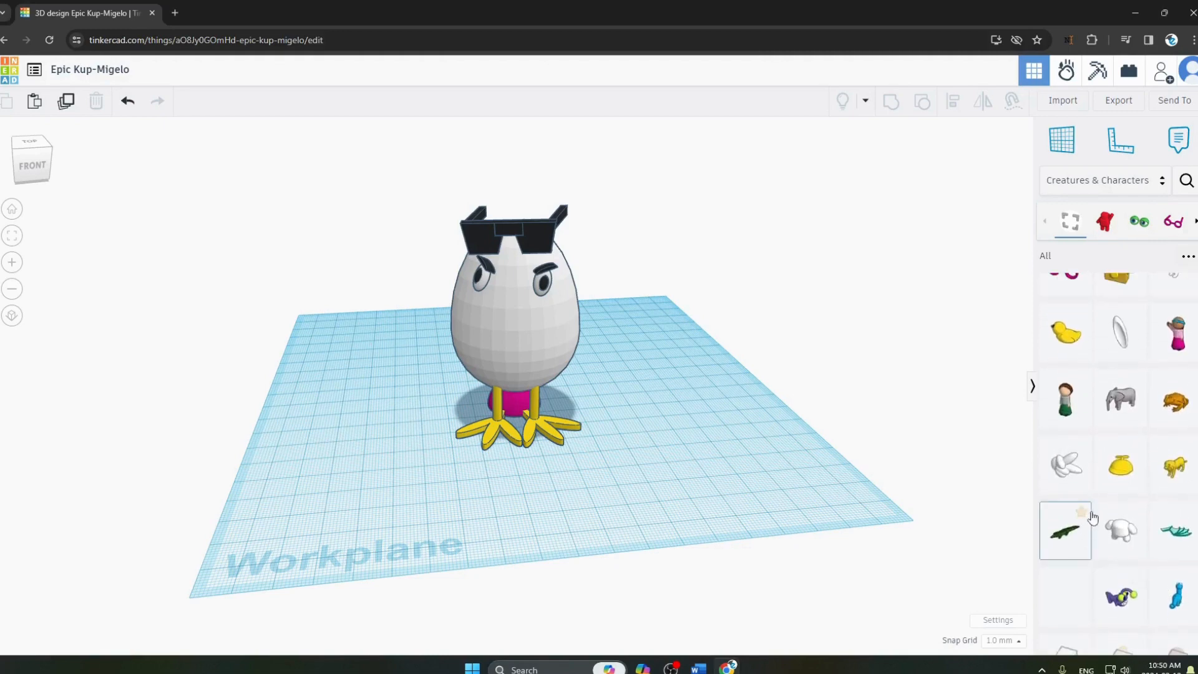
scroll(1093, 517, "down", 2)
scroll(1105, 524, "down", 2)
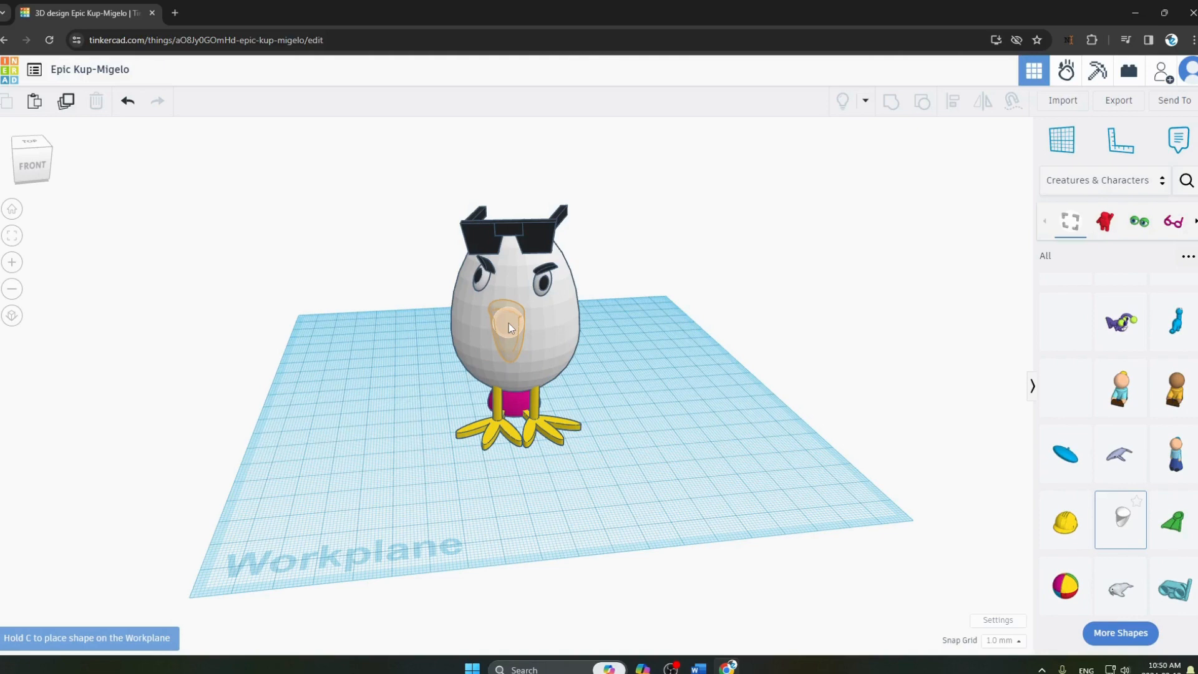
left_click(507, 323)
left_click(802, 399)
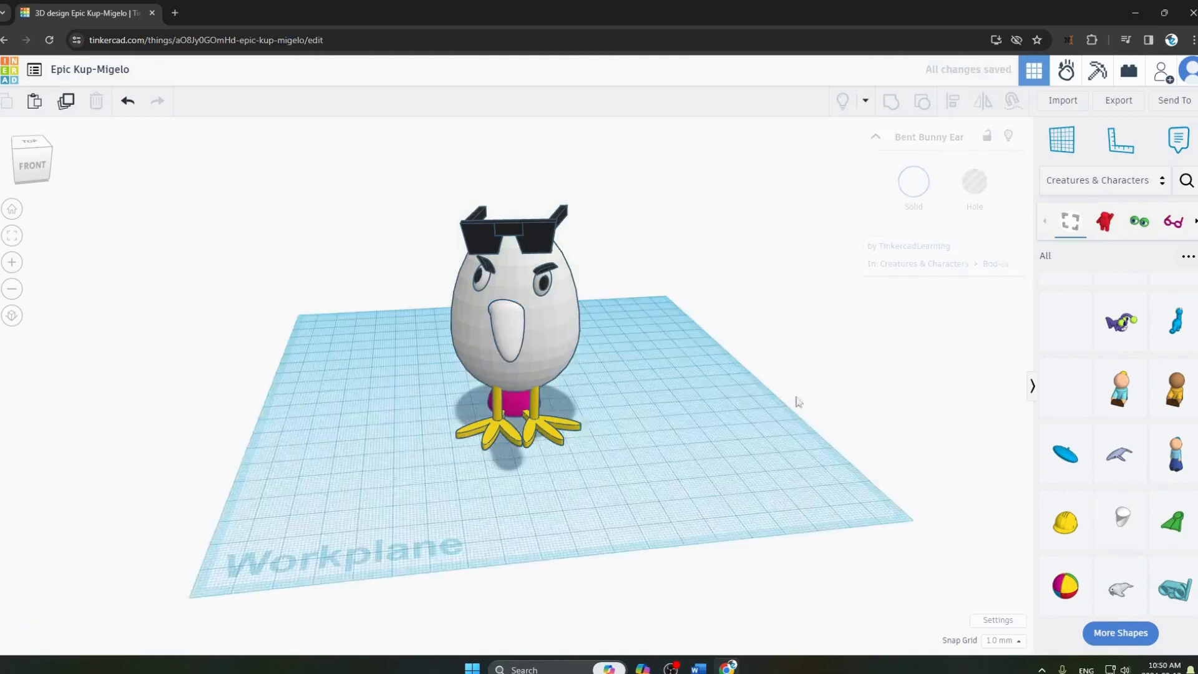
Switch to Word and read the 'Customizing Your Bird' instruction on changing part colors.
key("alt+Tab")
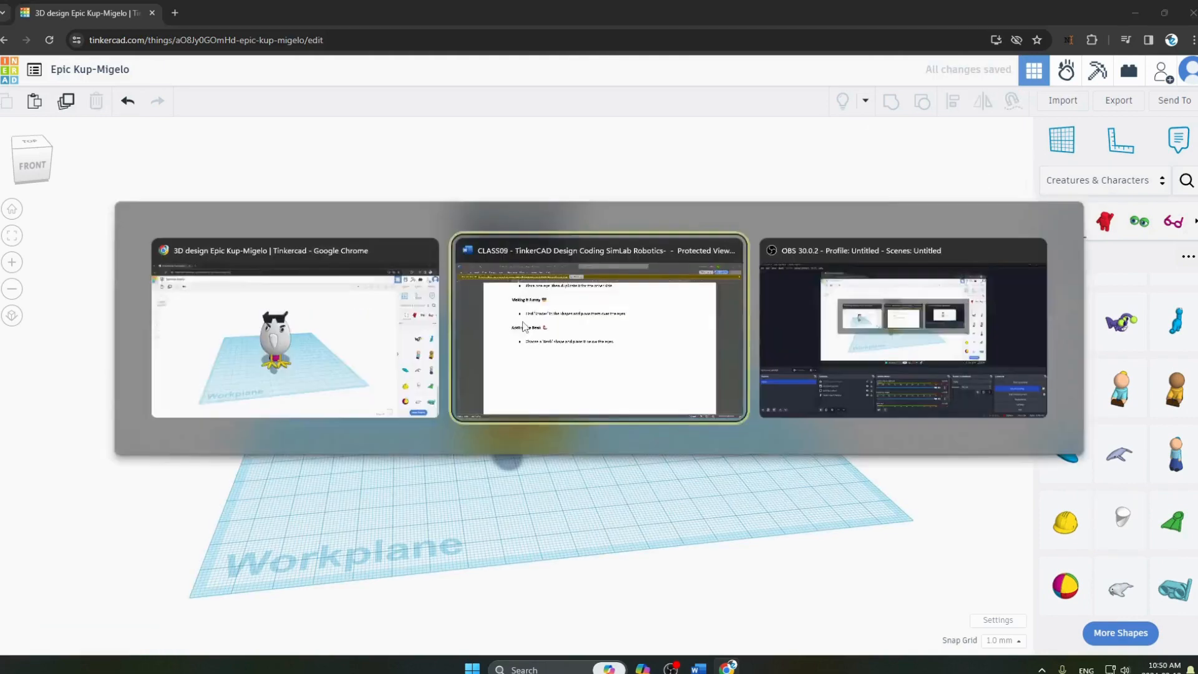
scroll(478, 337, "down", 10)
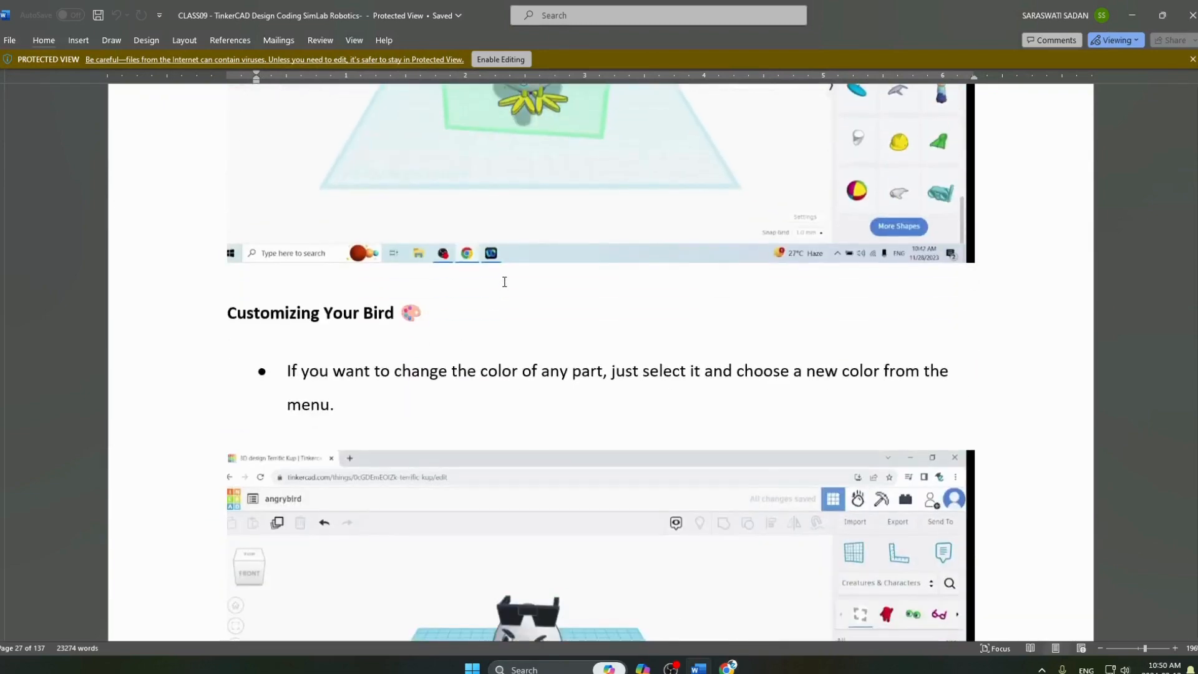
scroll(511, 287, "down", 3)
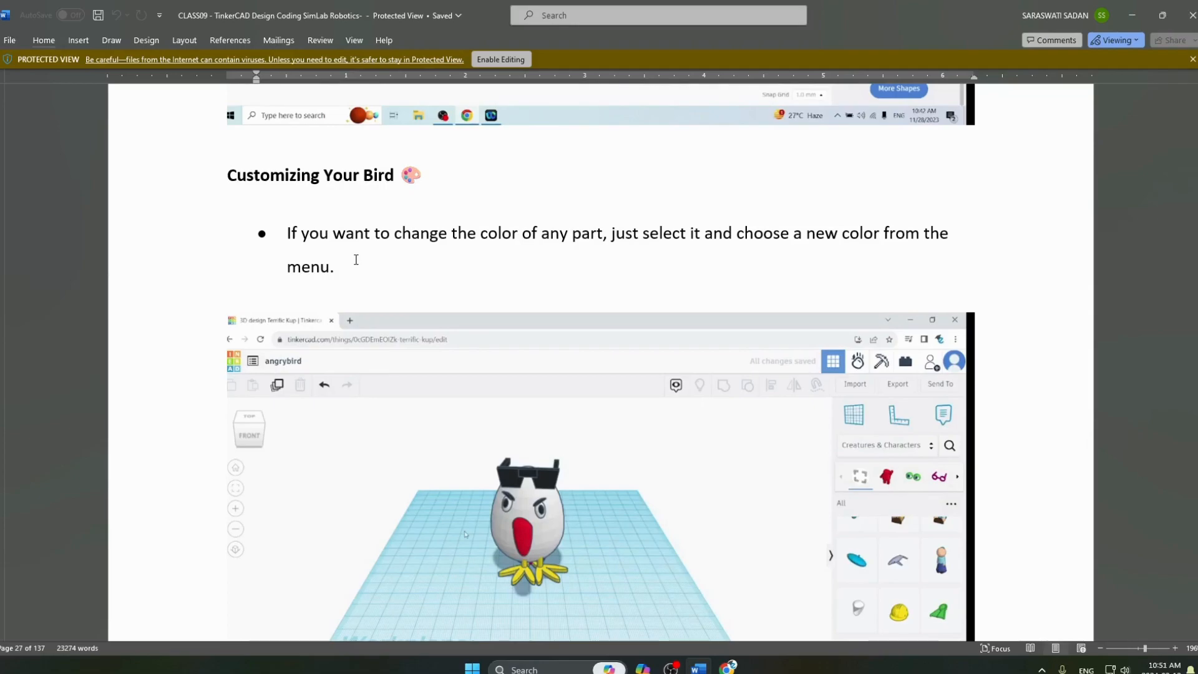
Return to Tinkercad and change the beak's solid color to red.
key("alt+Tab")
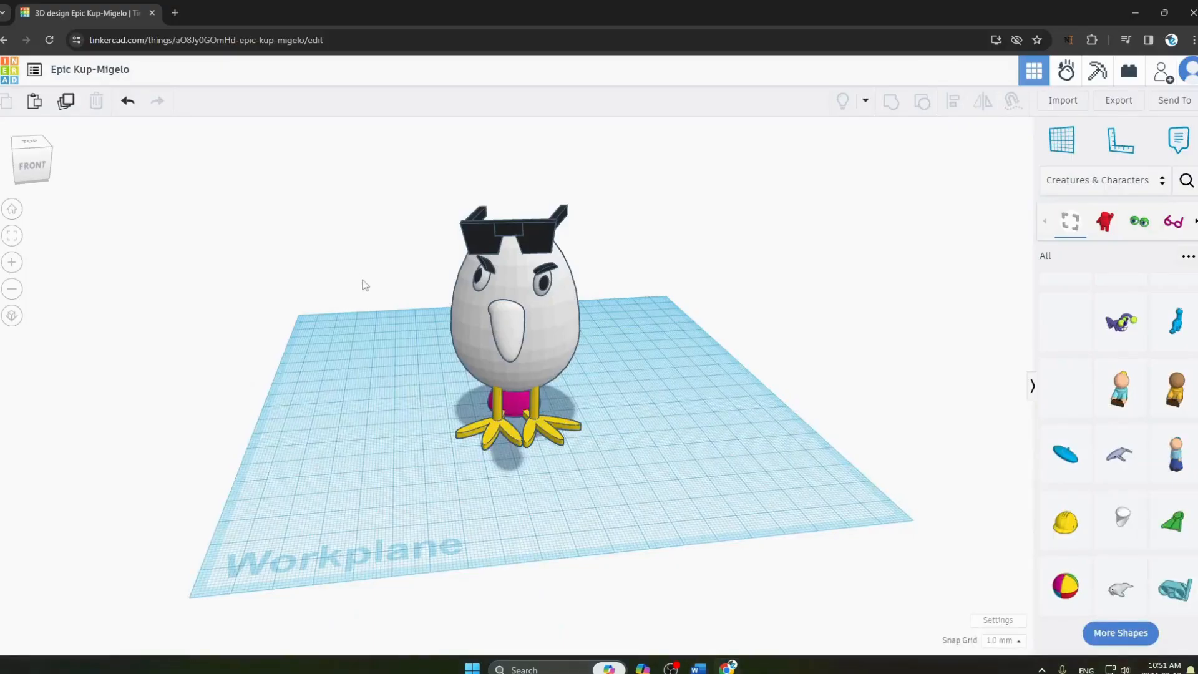
left_click(517, 341)
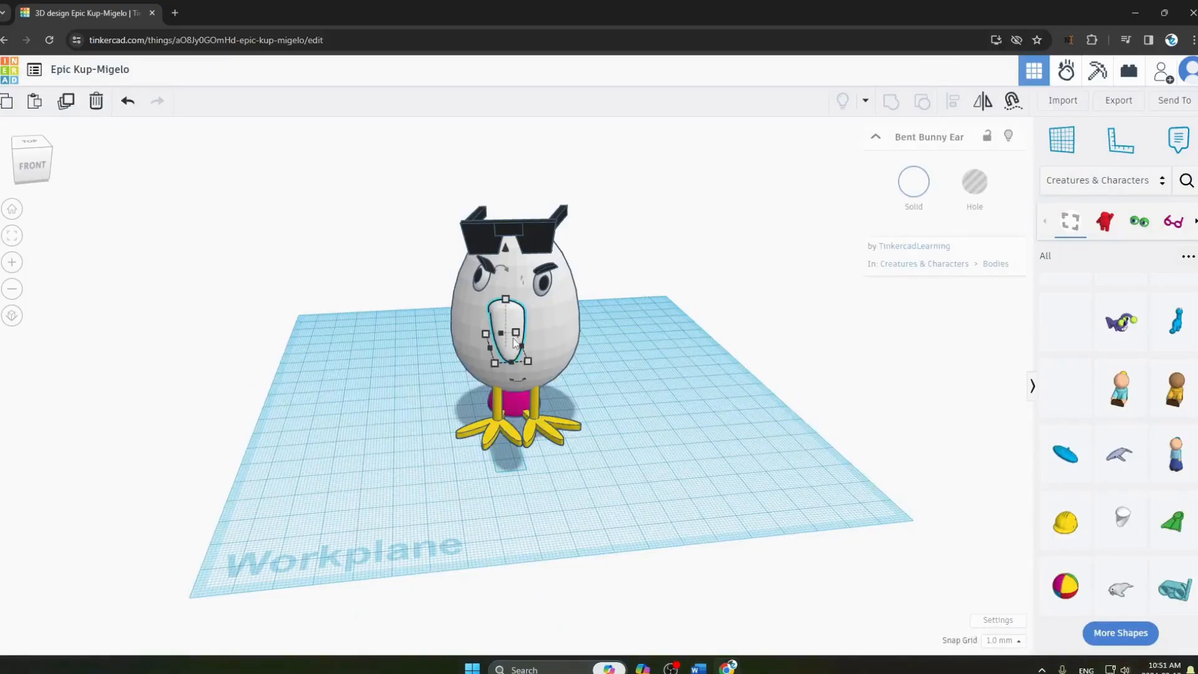
left_click(909, 195)
left_click(774, 316)
left_click(654, 372)
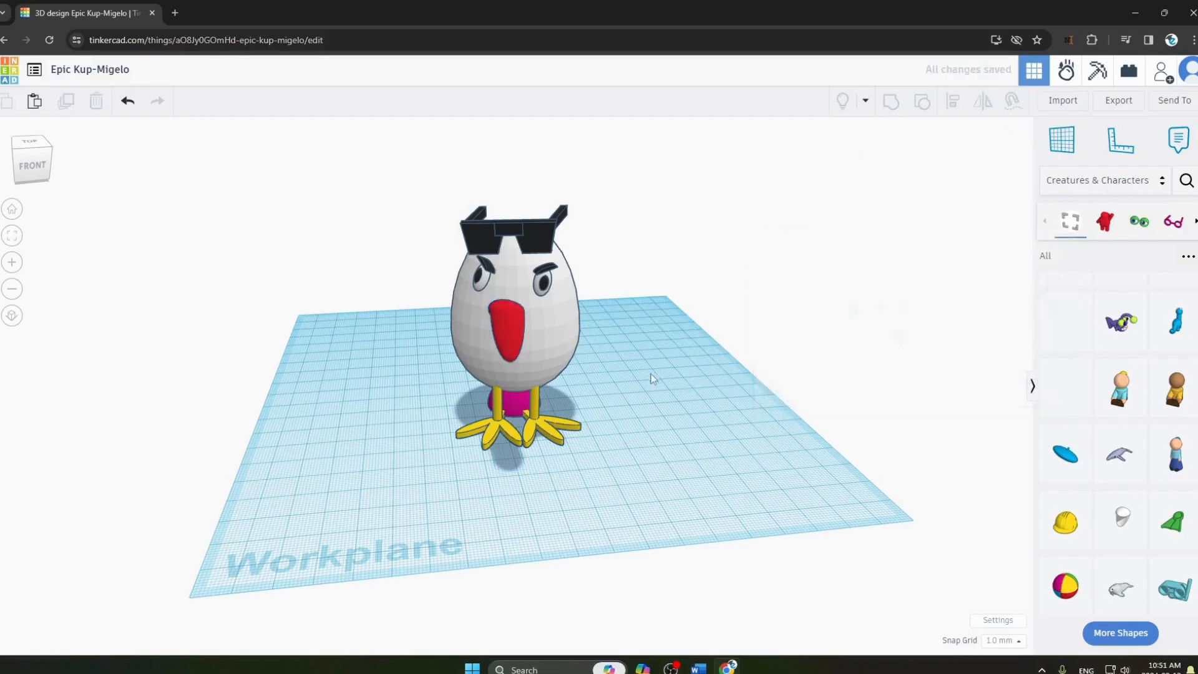
Read the 'Finishing Up' instruction in Word, and return to Tinkercad to look over the bird.
key("alt+Tab")
scroll(593, 417, "down", 6)
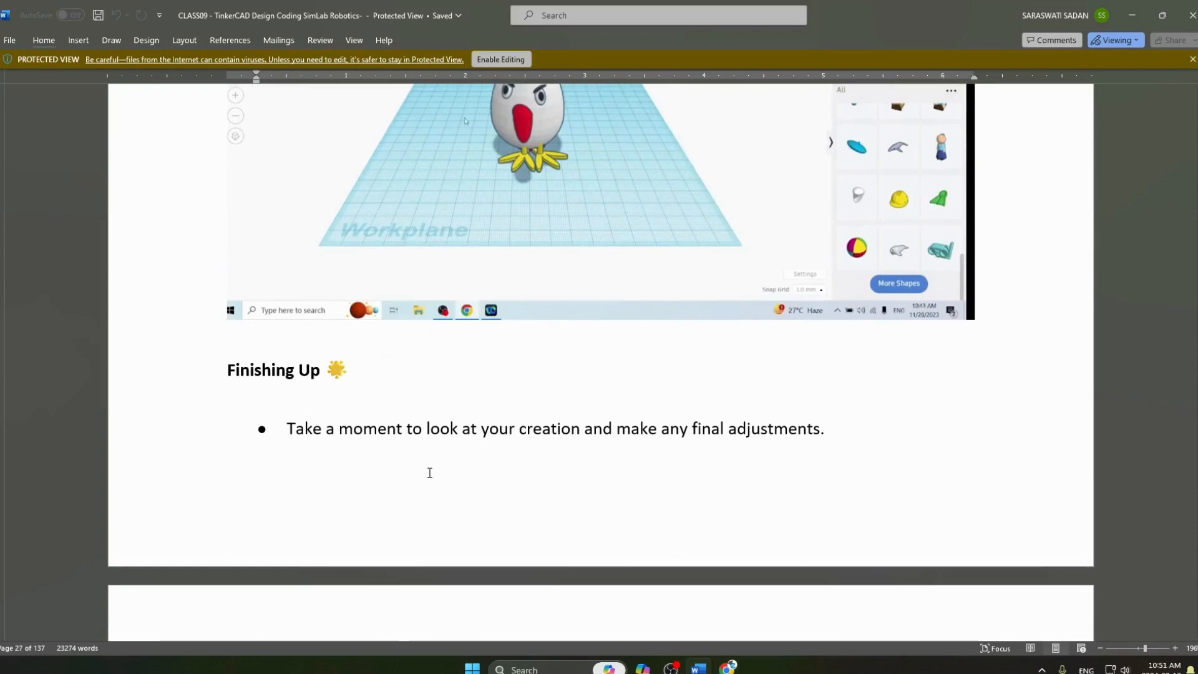
key("alt+Tab")
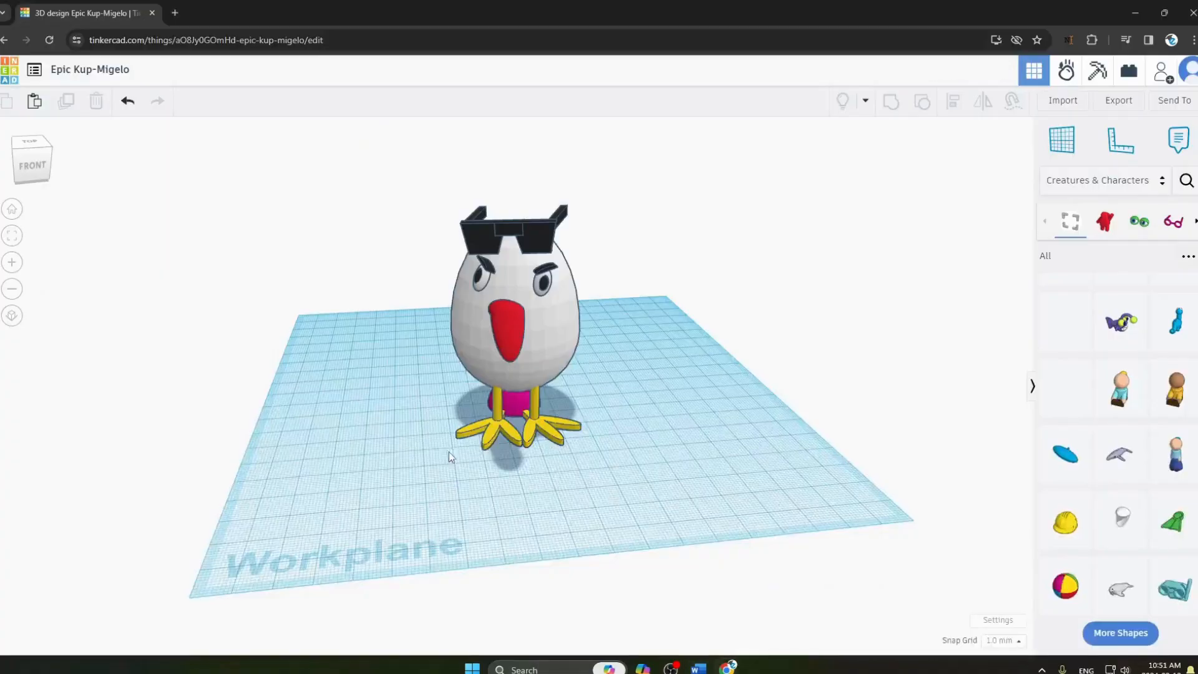